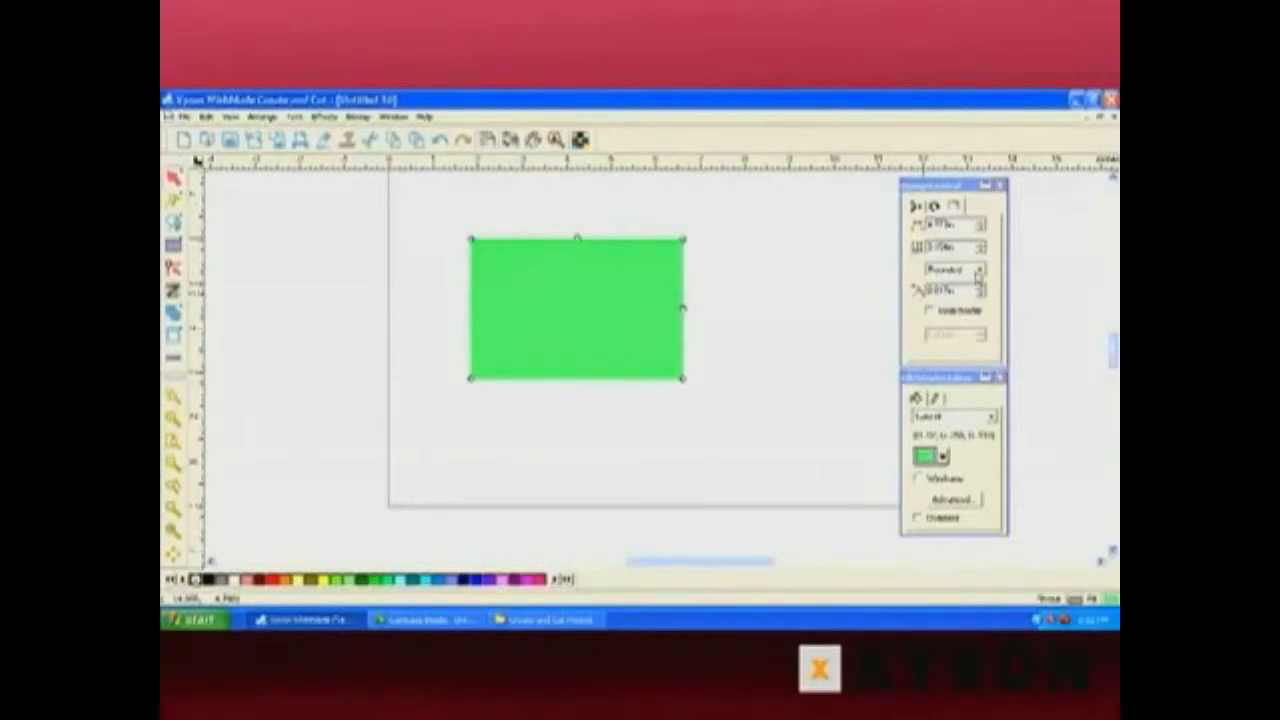
Set the rectangle's corner style to inverted and drag a corner handle to size the notched corners.
left_click(979, 271)
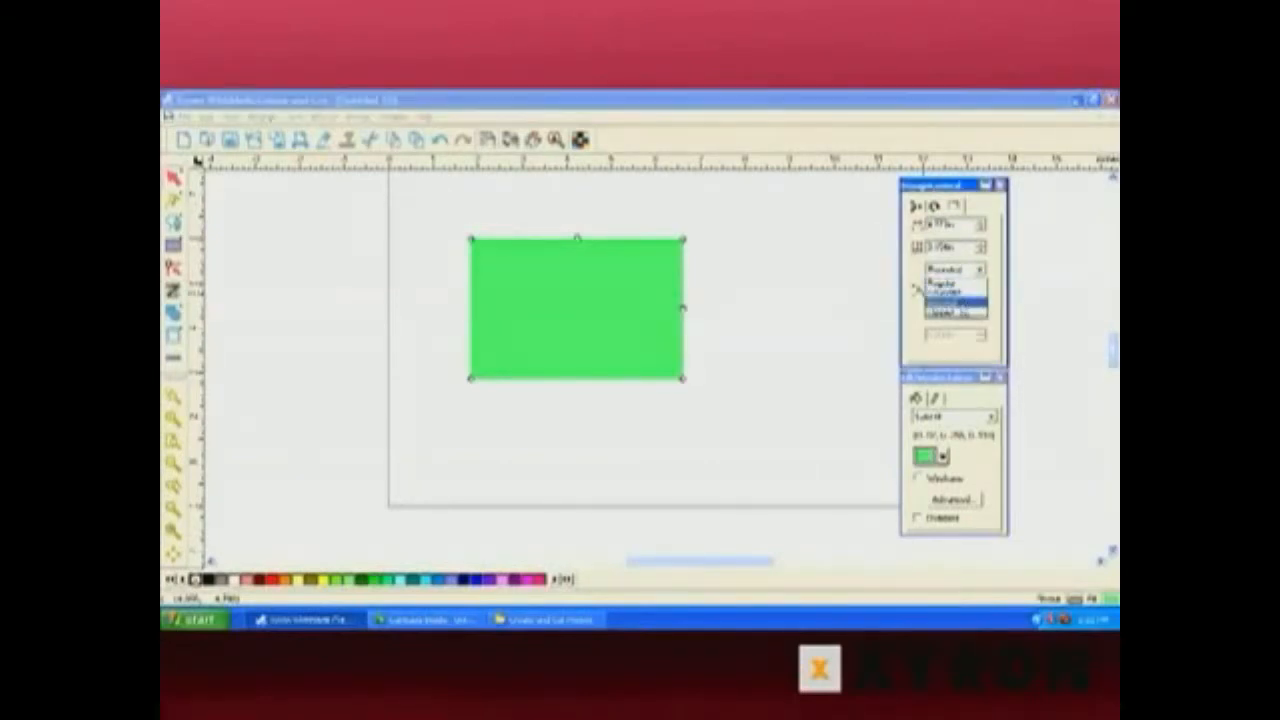
left_click(955, 302)
left_click(970, 272)
left_click(952, 310)
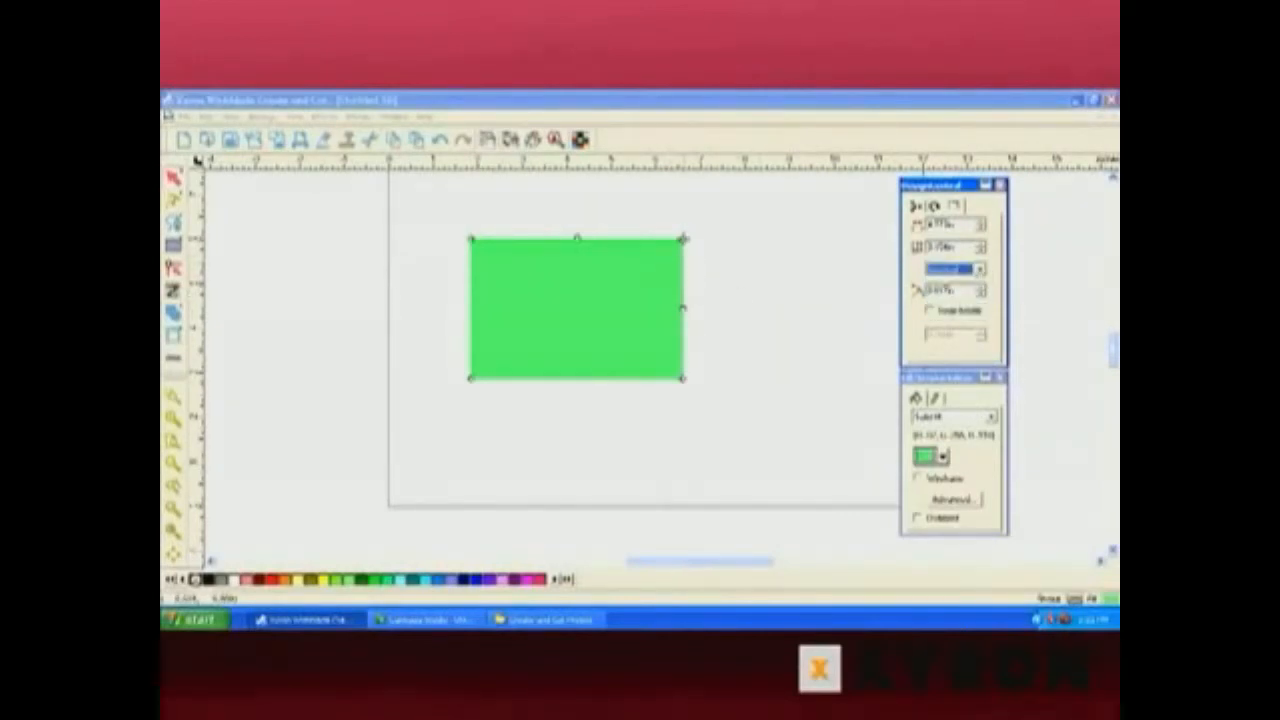
left_click_drag(682, 240, 683, 273)
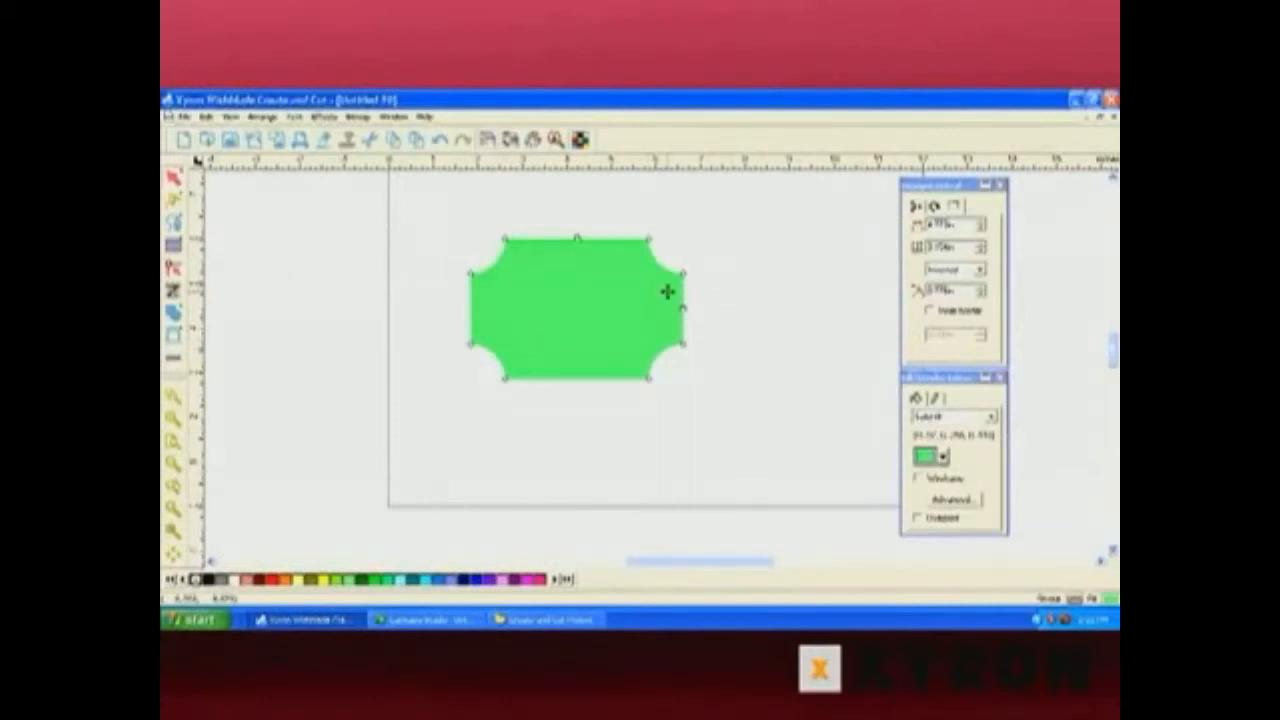
Change the rectangle's corner style to rounded and enable the inner border option to make a frame.
left_click(980, 272)
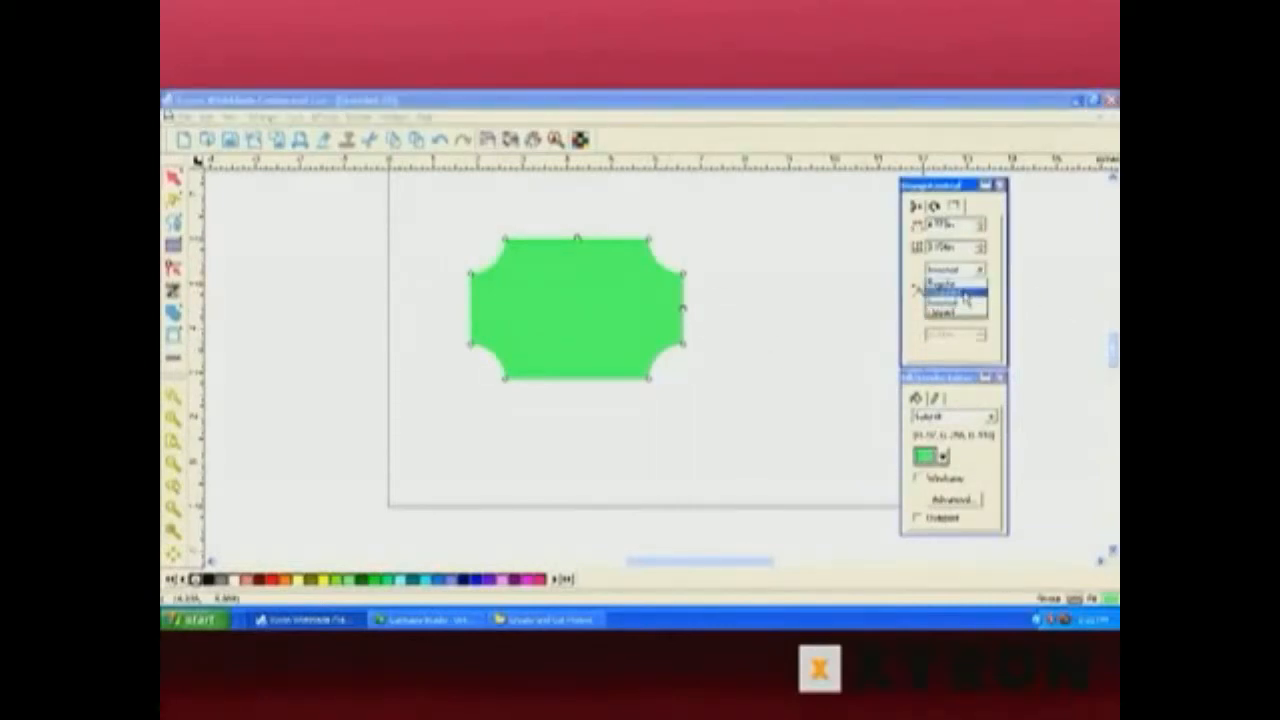
left_click(963, 290)
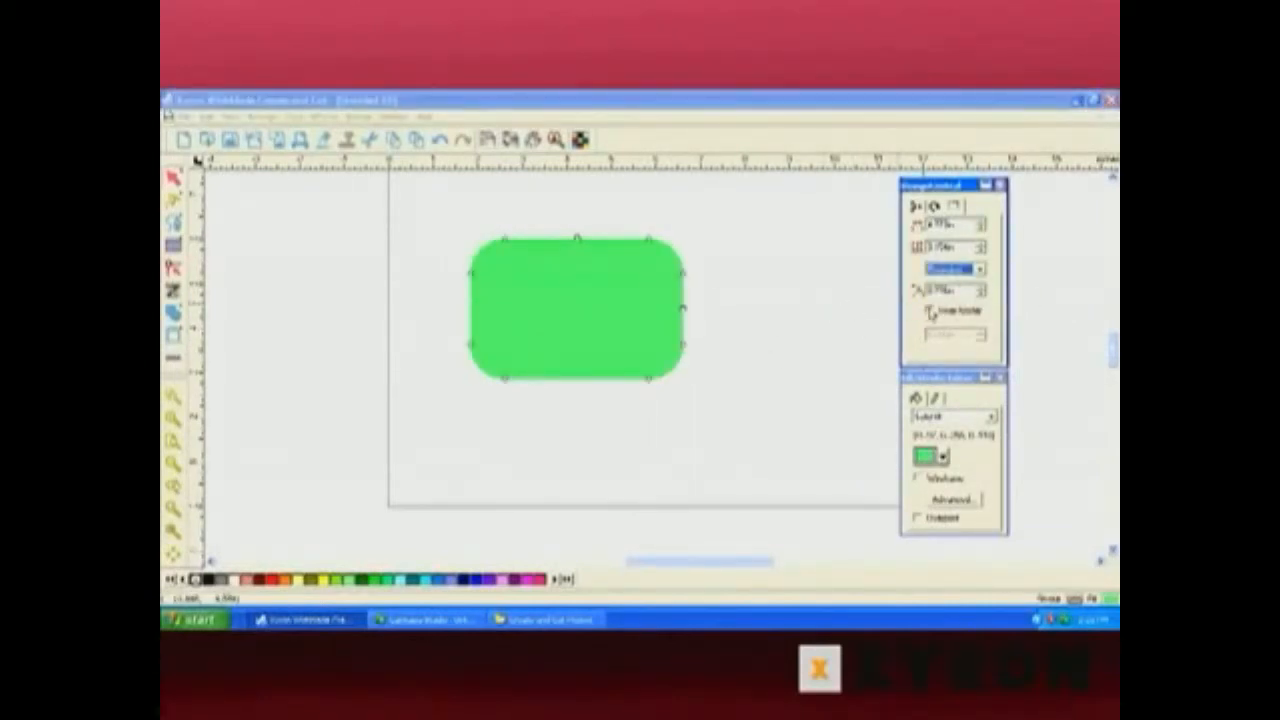
left_click(930, 313)
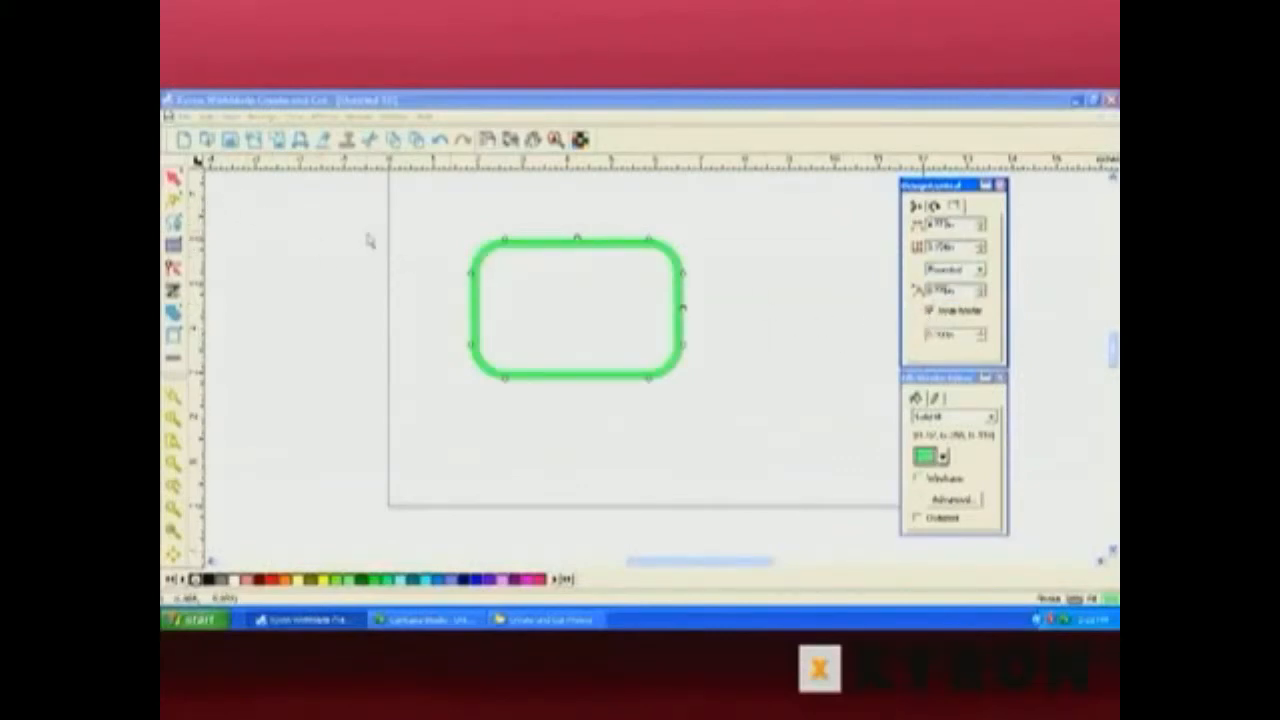
Clear the rectangle and draw an ellipse on the left part of the page.
left_click_drag(442, 242, 503, 290)
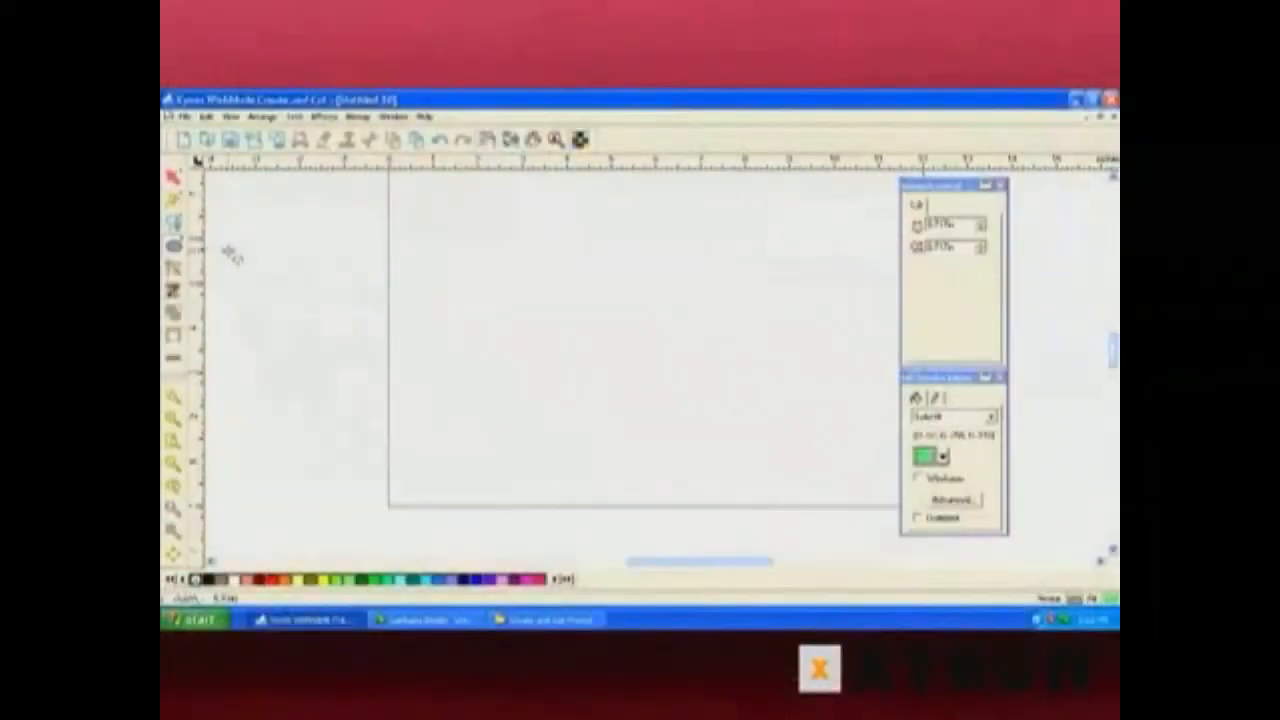
left_click_drag(470, 282, 598, 390)
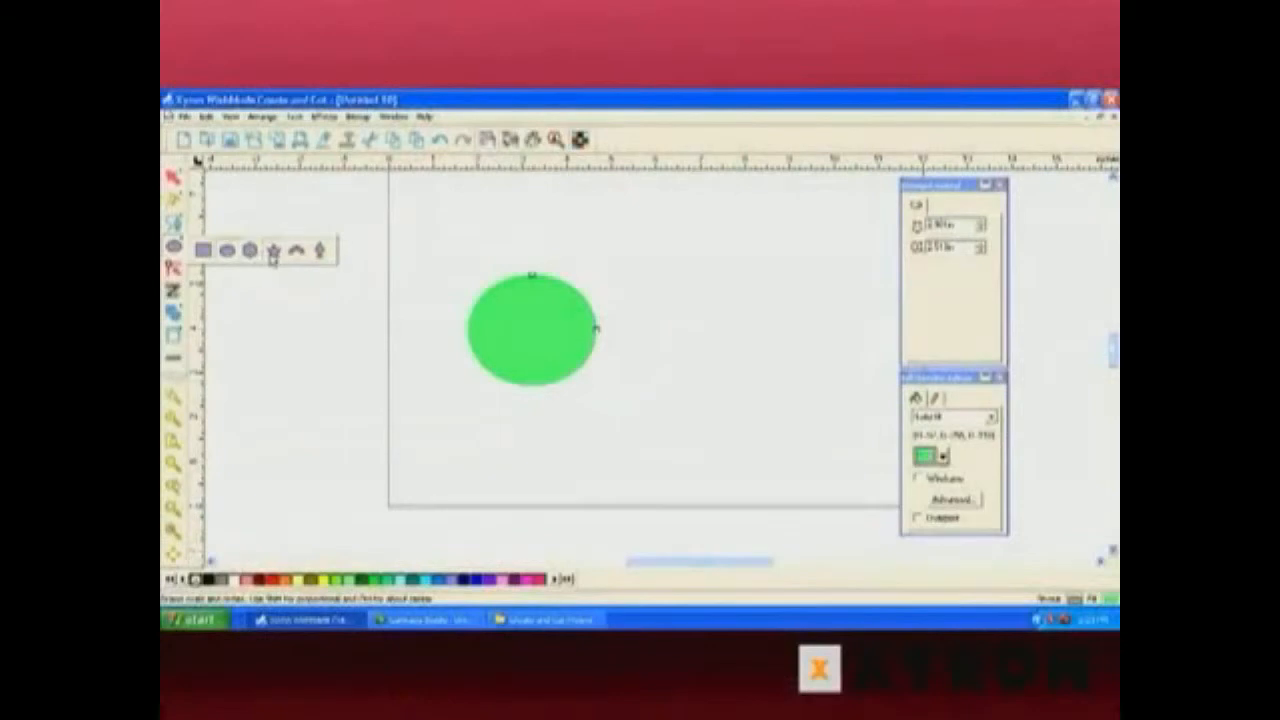
Draw a polygon to the right of the ellipse and move it slightly lower.
left_click(251, 251)
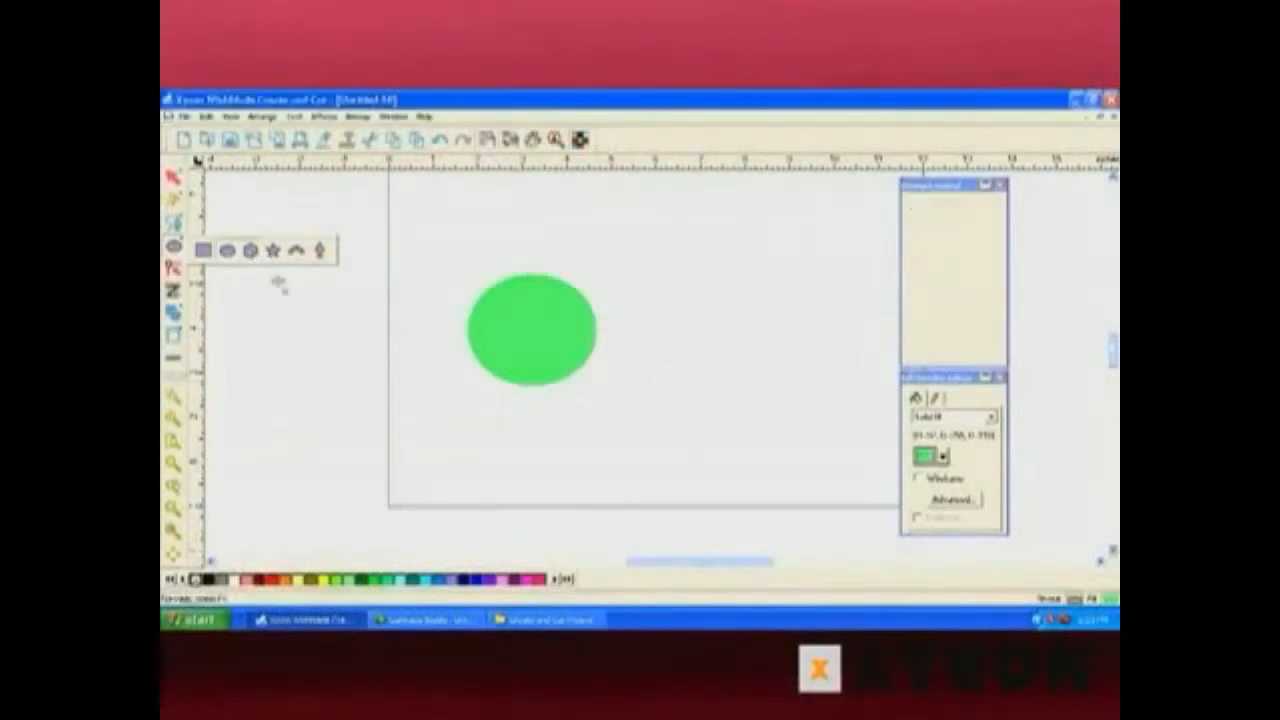
left_click_drag(675, 235, 716, 288)
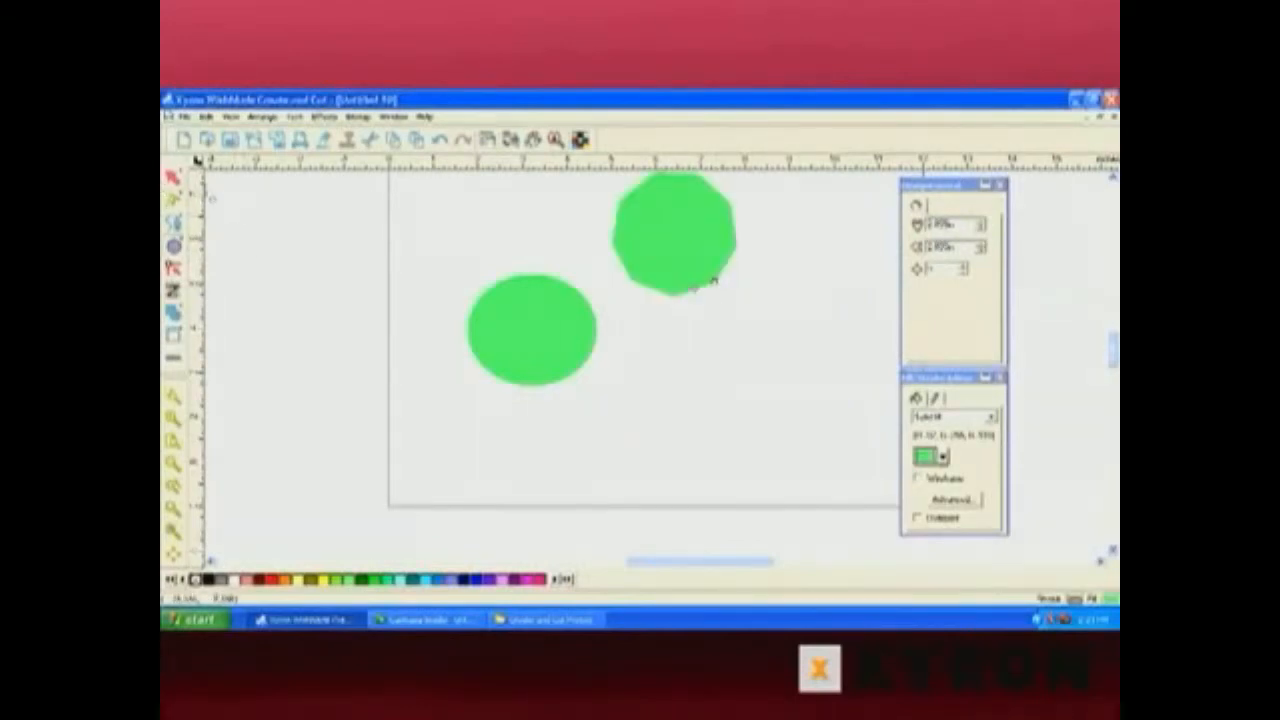
left_click(694, 263)
left_click_drag(674, 240, 713, 304)
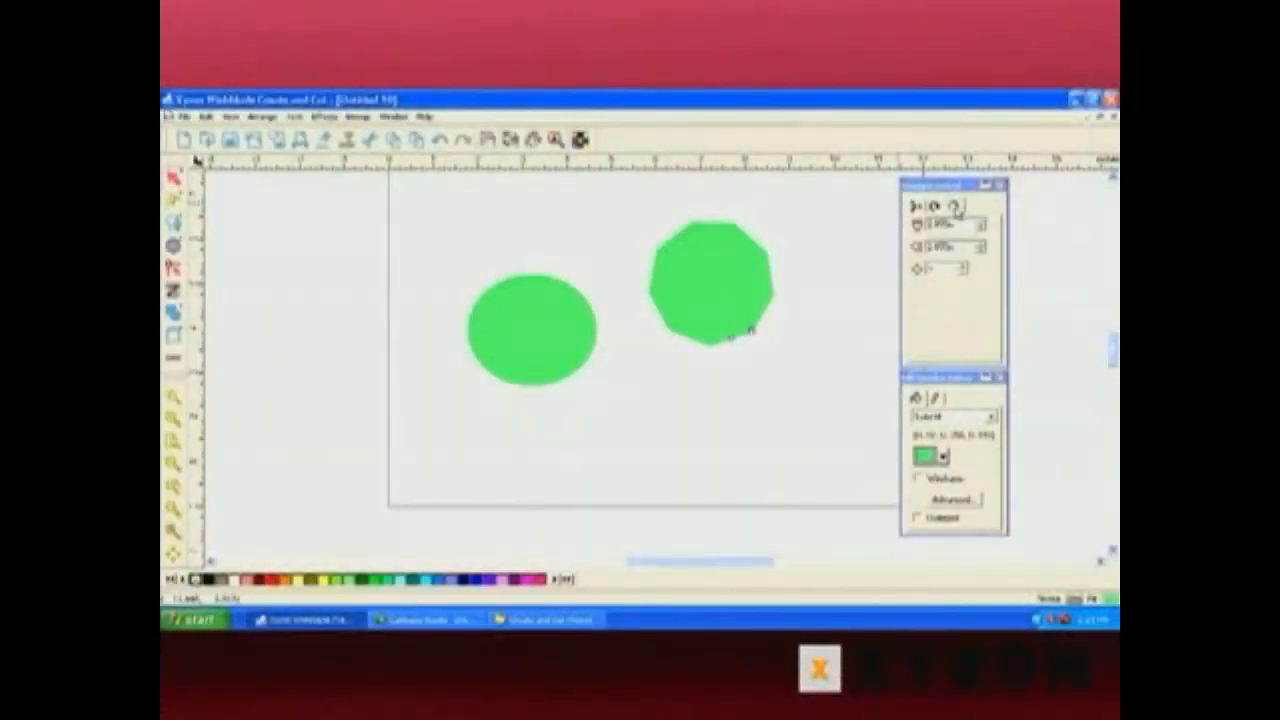
Adjust the polygon's number of sides up and down with the sides spinner.
left_click(956, 208)
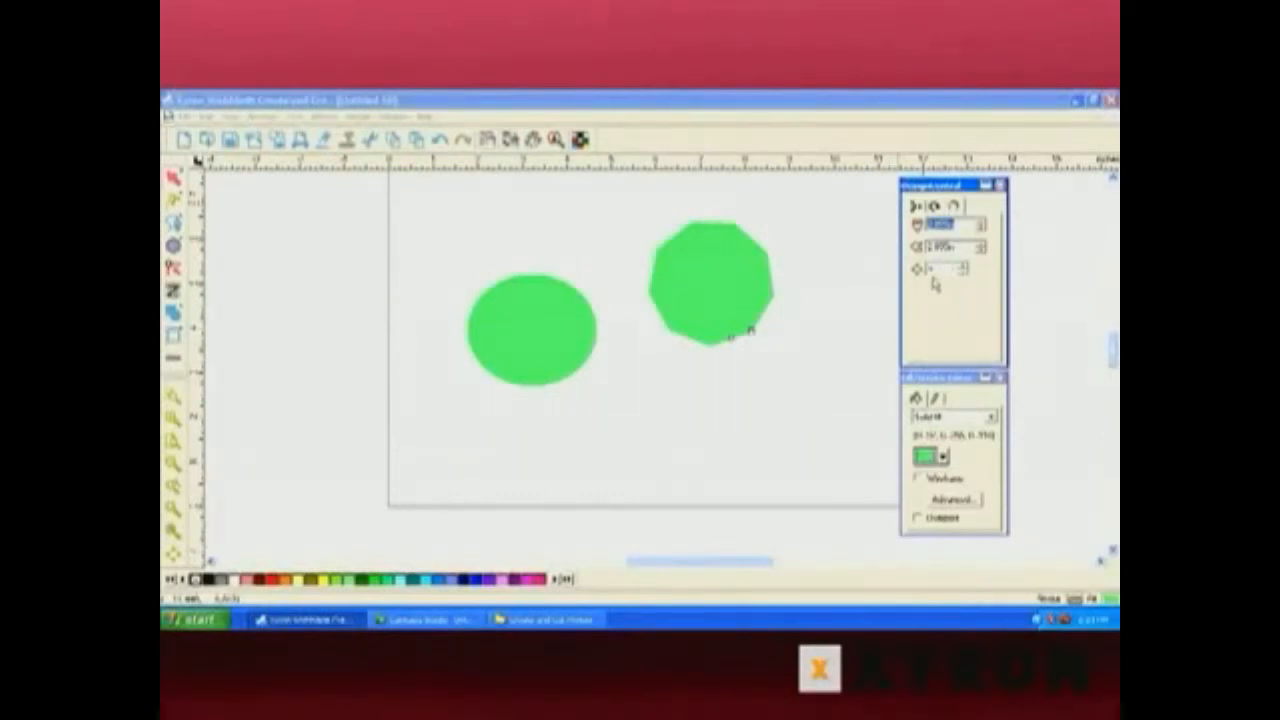
left_click(964, 274)
left_click(964, 274)
left_click(964, 274)
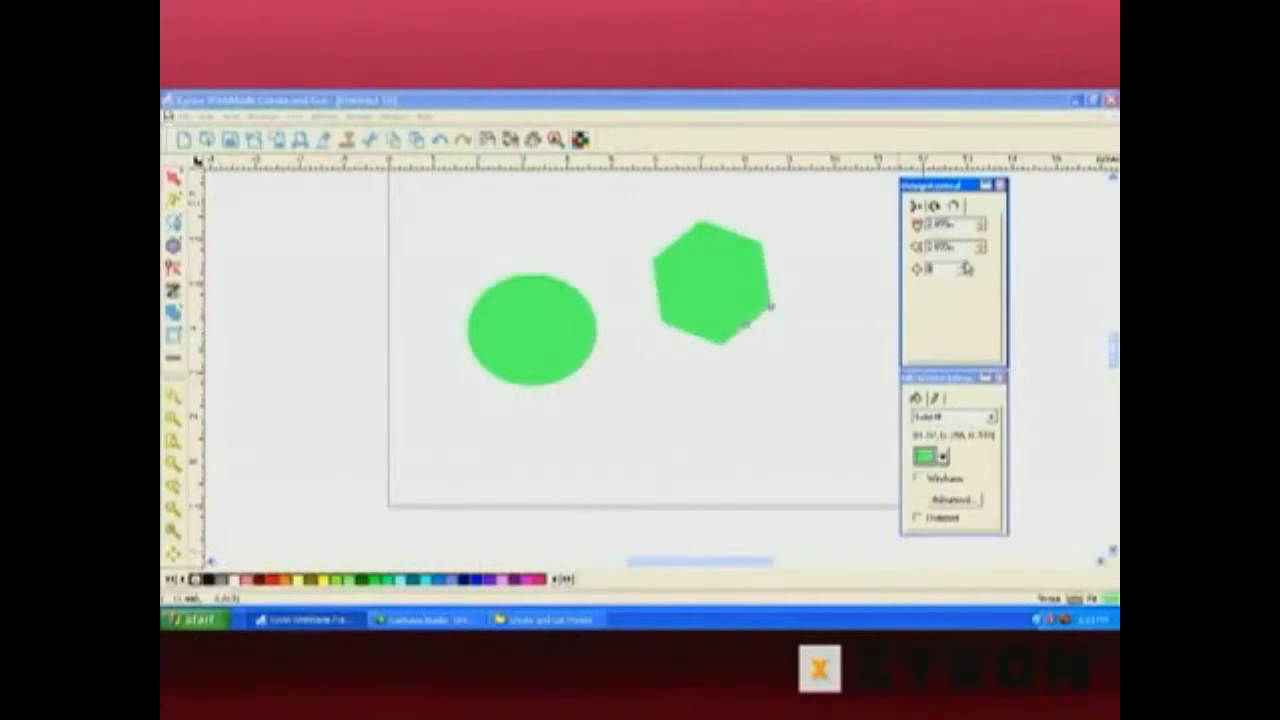
left_click(963, 266)
left_click(963, 266)
left_click(963, 266)
left_click(963, 266)
left_click(963, 266)
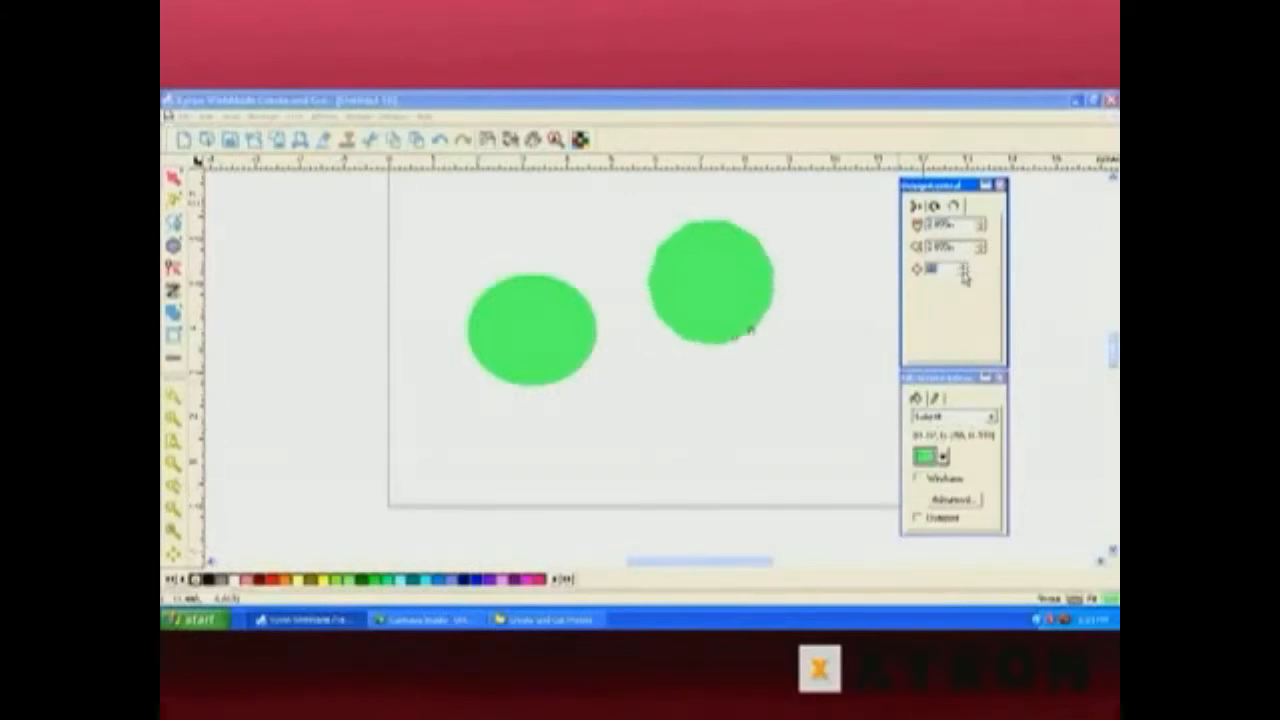
left_click(963, 275)
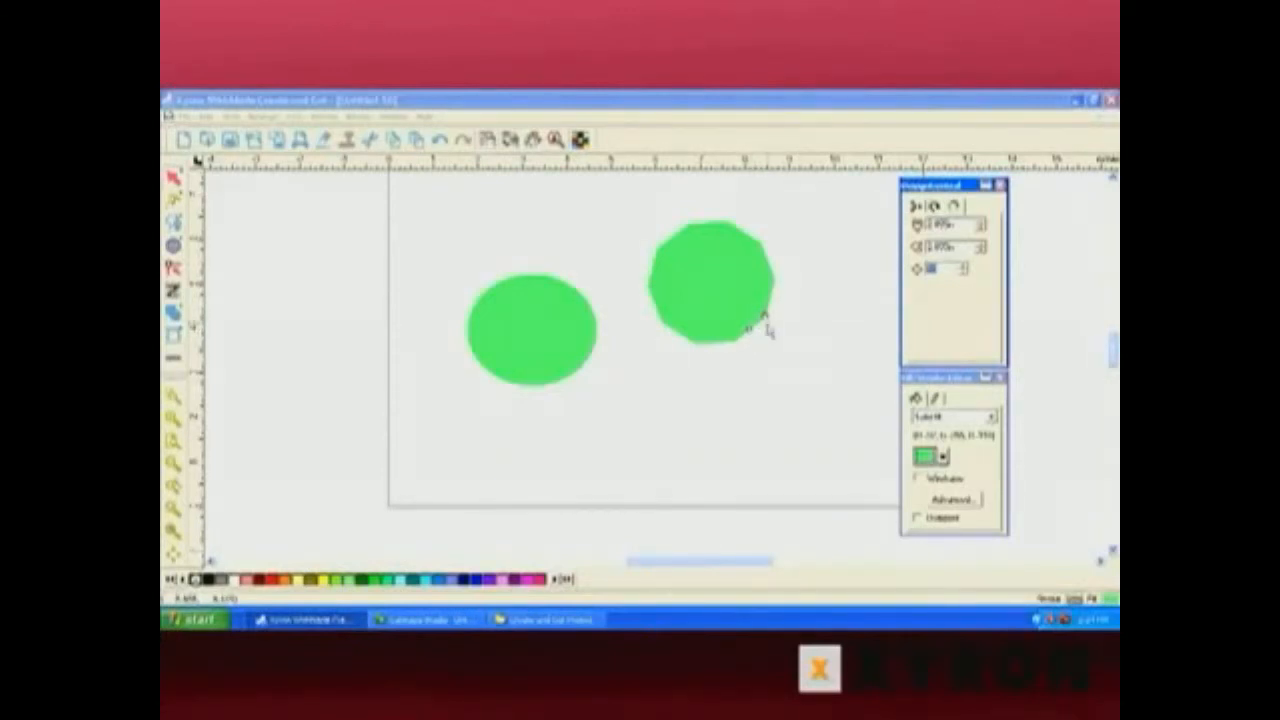
Pull the polygon's inner points inward to form a star, then round the tips into petals.
left_click_drag(750, 331, 768, 360)
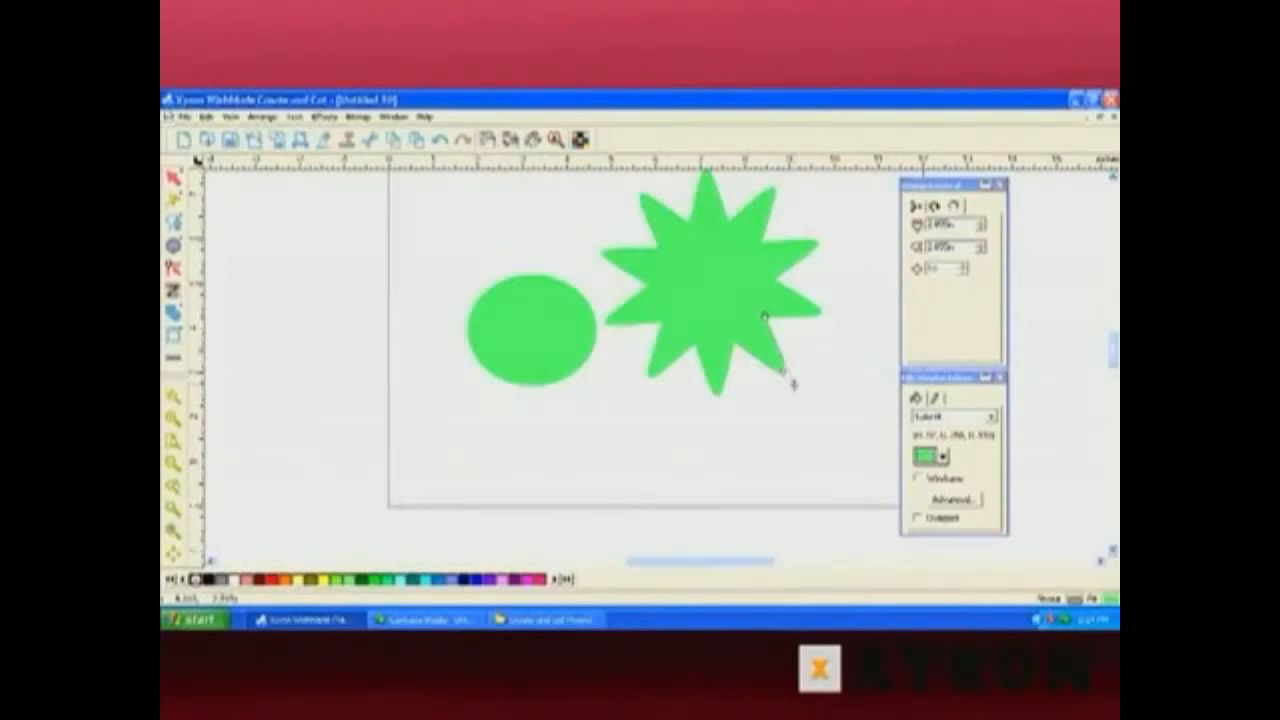
left_click_drag(794, 384, 823, 370)
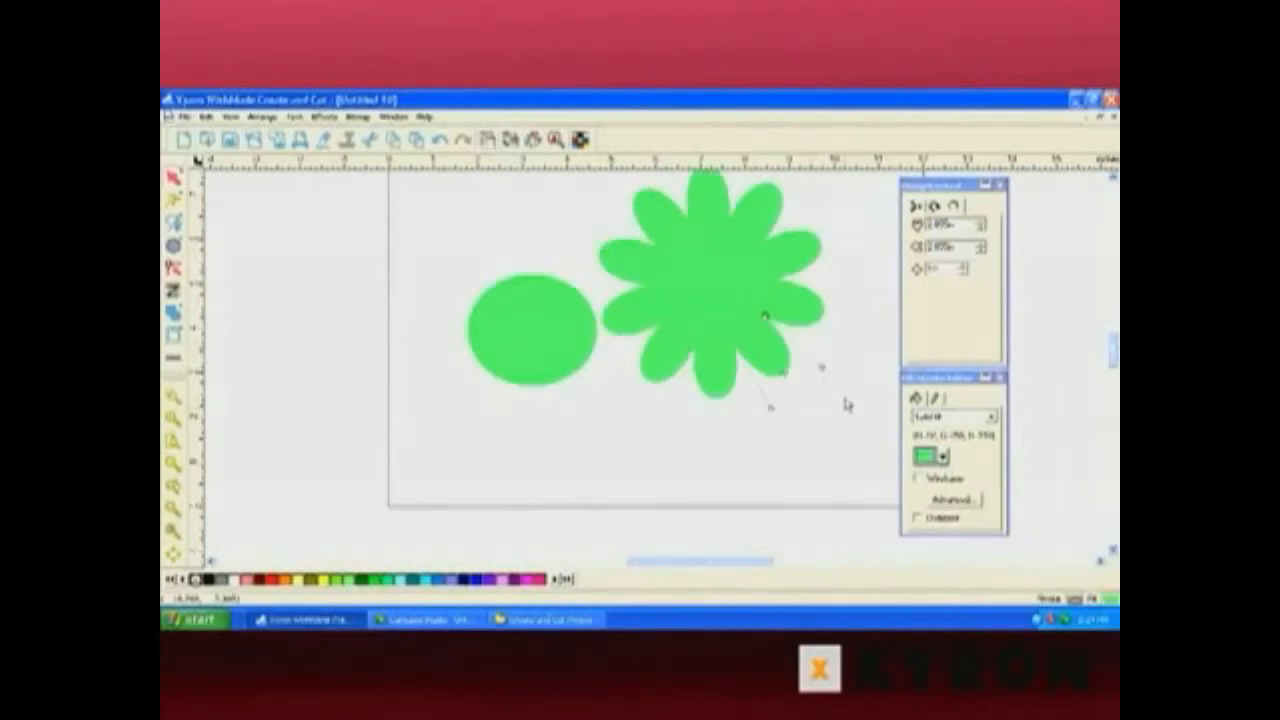
Adjust the flower's petal handles to make the petals narrower.
mouse_move(783, 372)
left_mouse_down()
mouse_move(795, 384)
mouse_move(779, 376)
left_mouse_up()
left_click(778, 376)
mouse_move(764, 317)
left_mouse_down()
mouse_move(735, 297)
mouse_move(758, 330)
mouse_move(752, 297)
left_mouse_up()
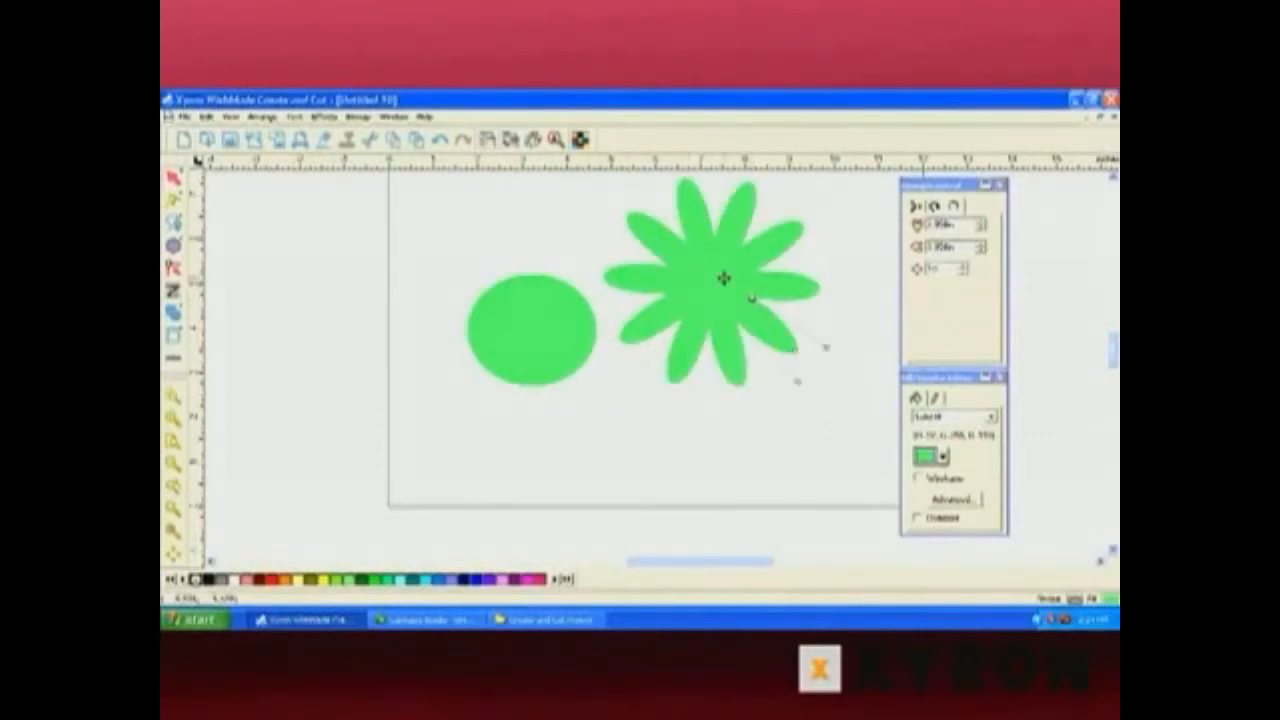
Increase the flower's number of petals with the sides spinner.
left_click(963, 268)
left_click(963, 268)
left_click(963, 268)
left_click(963, 268)
left_click(963, 268)
left_click(963, 268)
left_click(963, 268)
left_click(963, 268)
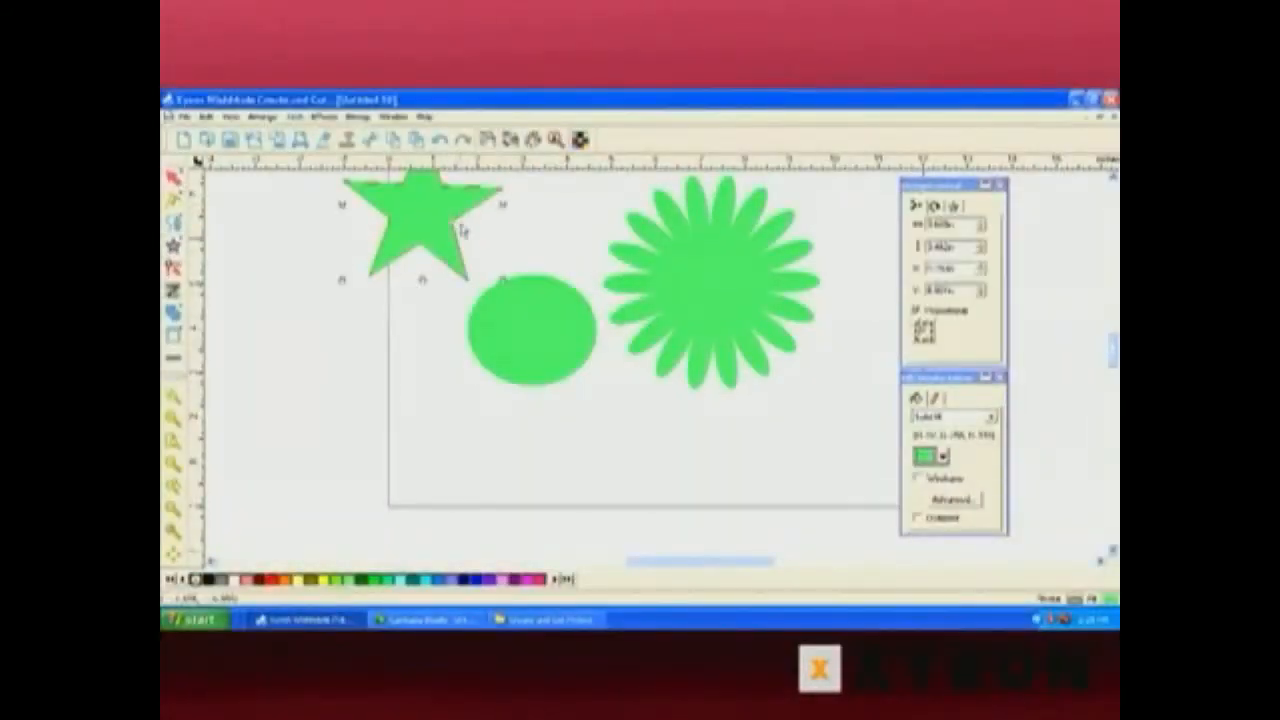
Delete the ellipse and move the star down into its place on the page.
left_click_drag(428, 223, 449, 369)
left_click(557, 357)
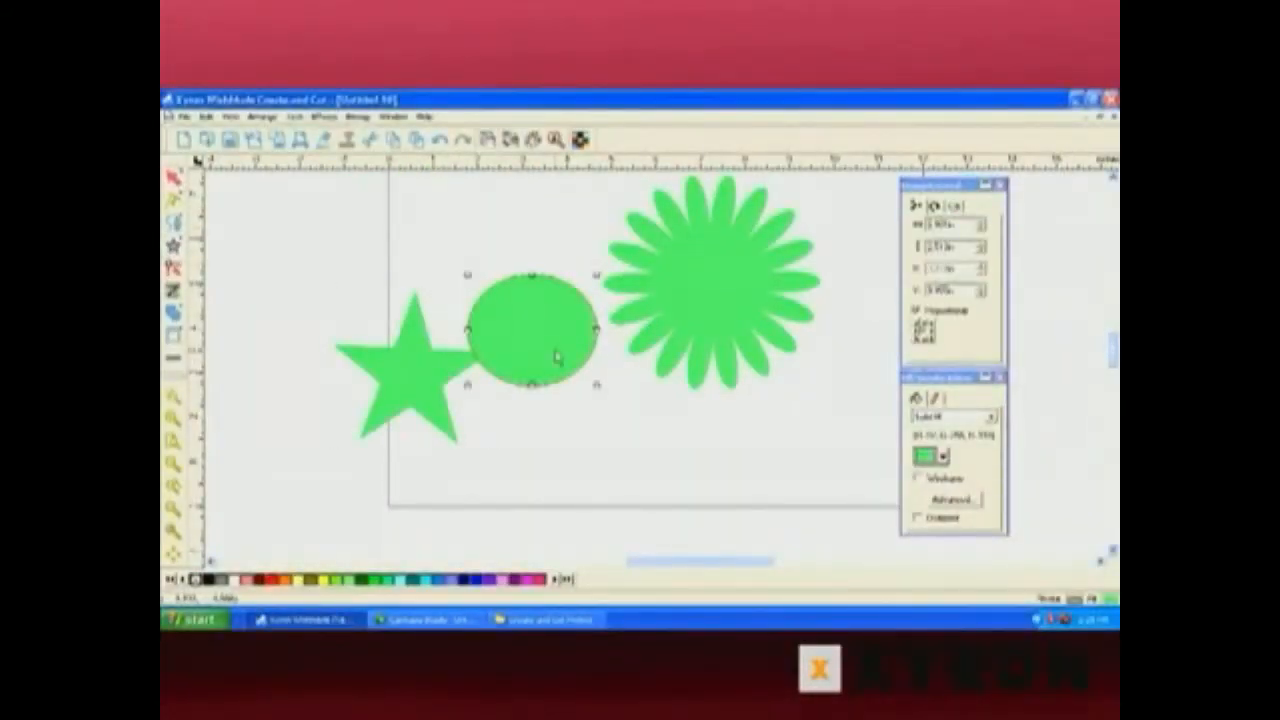
key("Delete")
left_click_drag(405, 378, 479, 326)
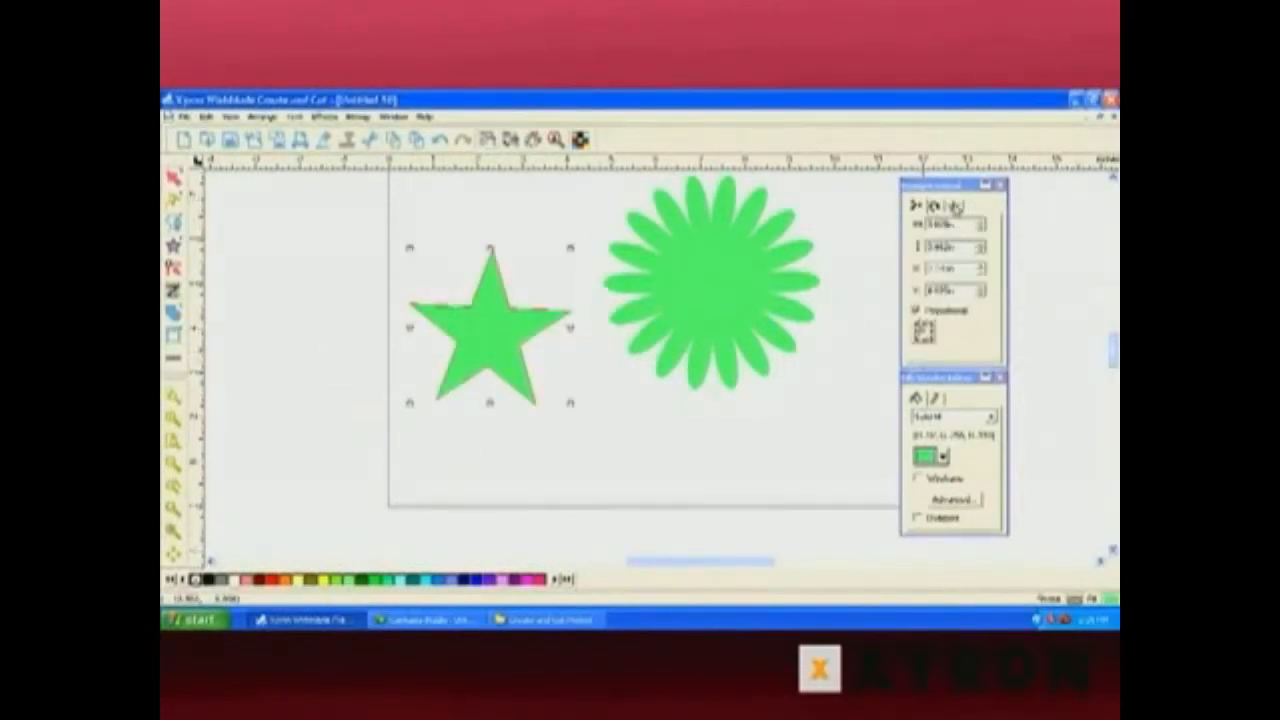
Try increasing the star's number of points, then reduce it back to five.
left_click(955, 206)
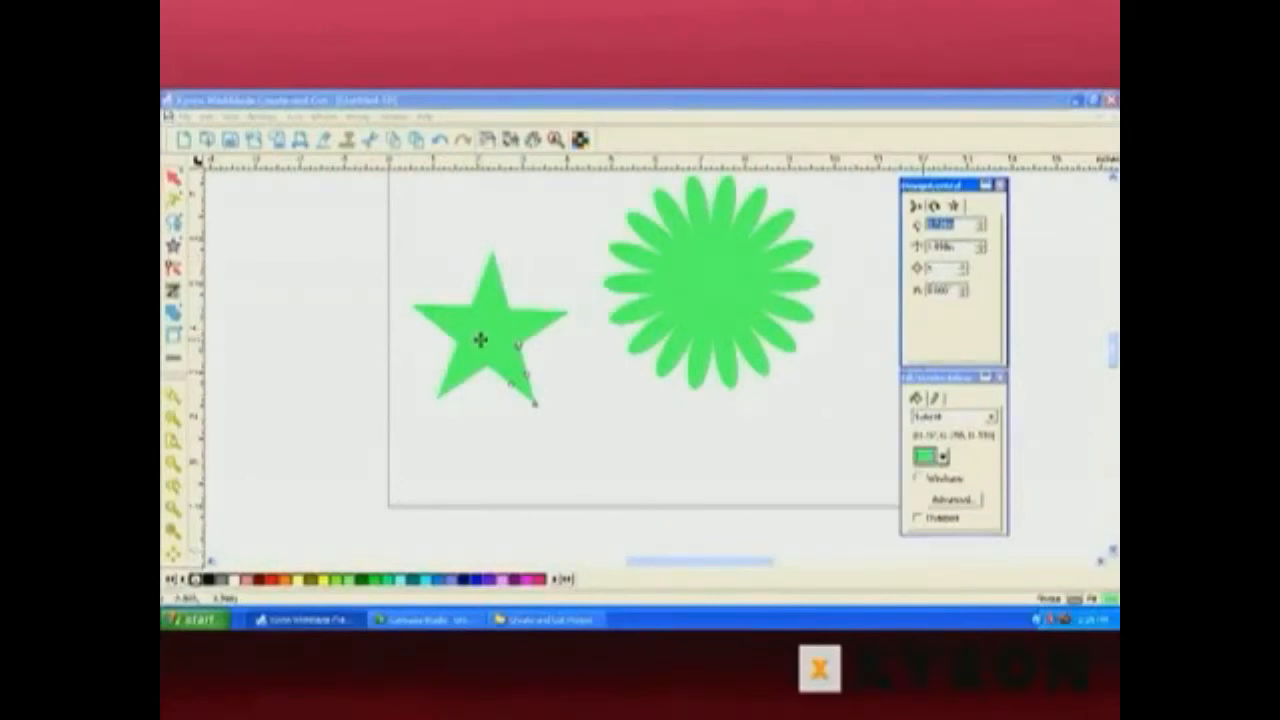
left_click(963, 266)
left_click(963, 266)
left_click(963, 266)
left_click(963, 266)
left_click(964, 267)
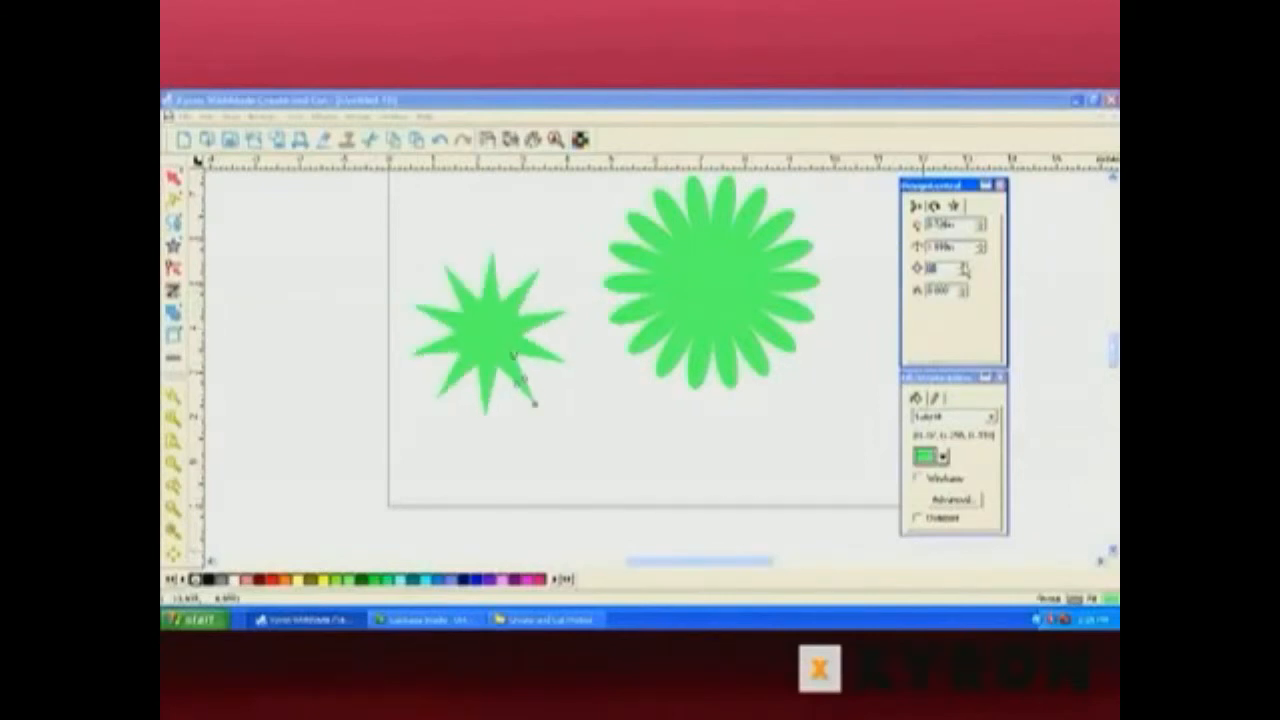
left_click(963, 266)
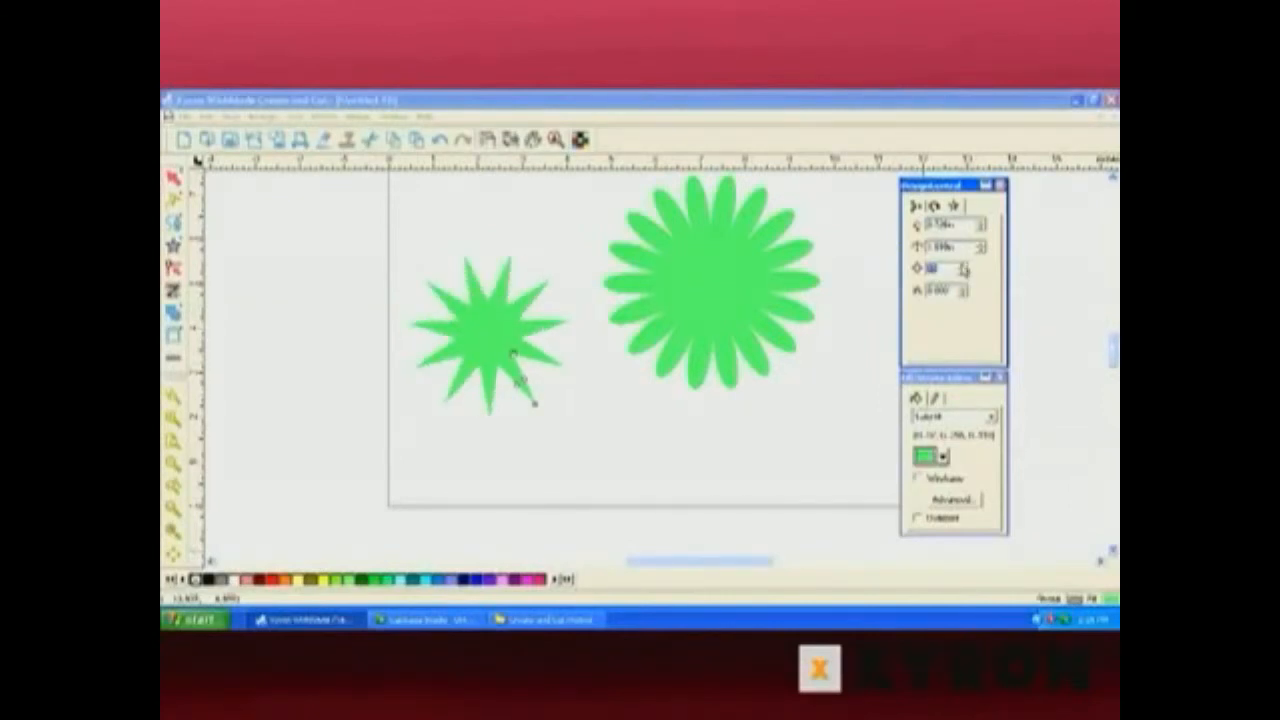
left_click(963, 272)
left_click(963, 272)
left_click(963, 272)
left_click(963, 272)
left_click(963, 272)
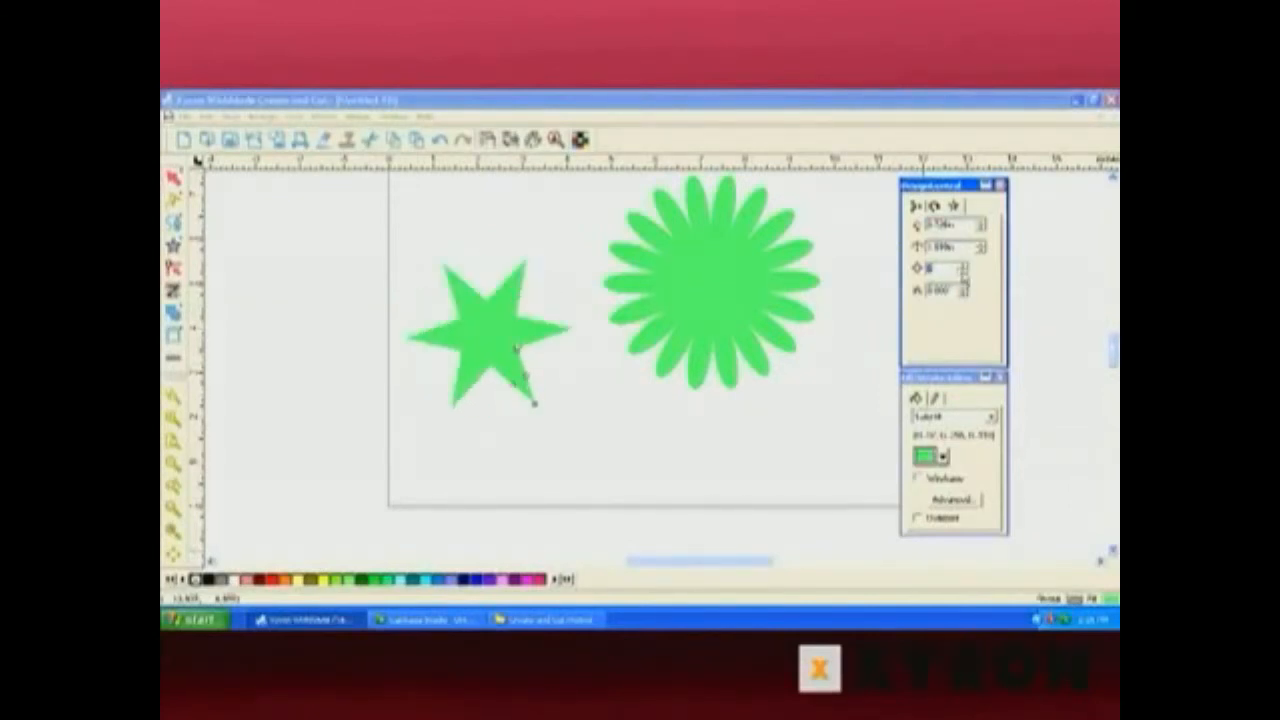
left_click(963, 272)
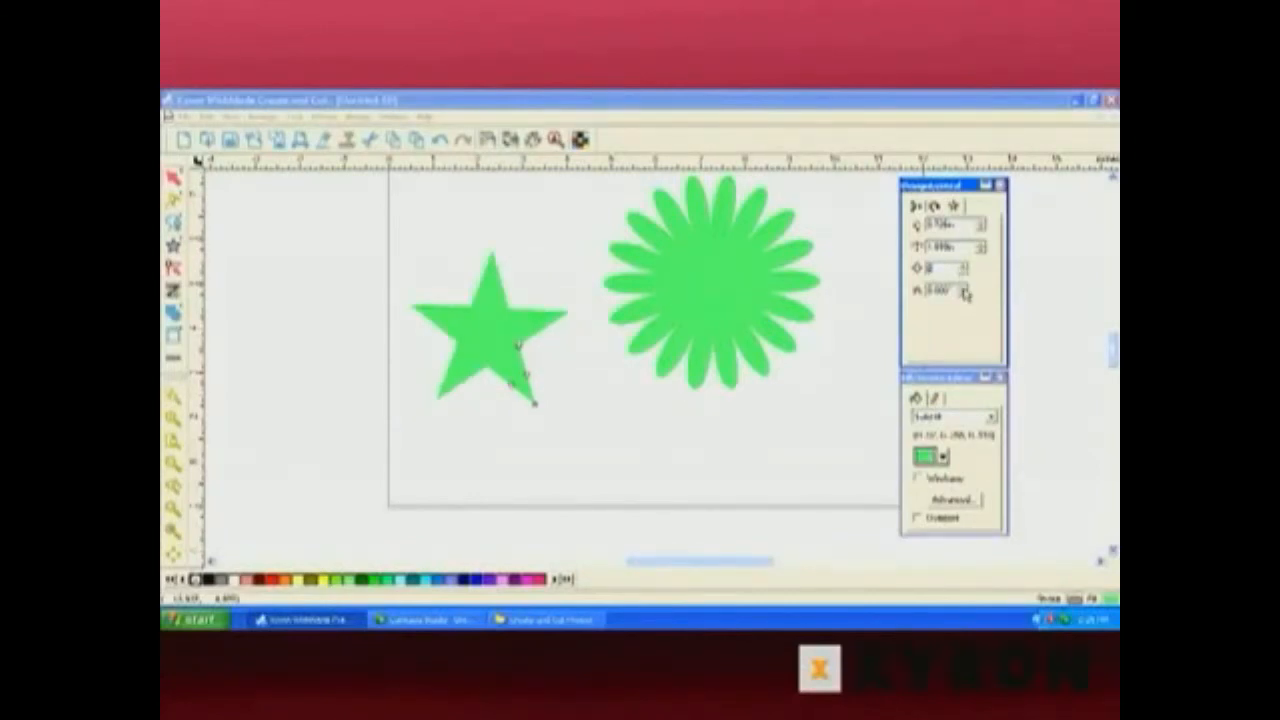
Set the star's angle value to 0.
left_click(964, 291)
left_click(964, 291)
left_click(964, 291)
left_click(964, 291)
left_click(964, 291)
left_click(964, 296)
left_click(964, 296)
left_click(964, 296)
left_click(964, 296)
left_click(964, 296)
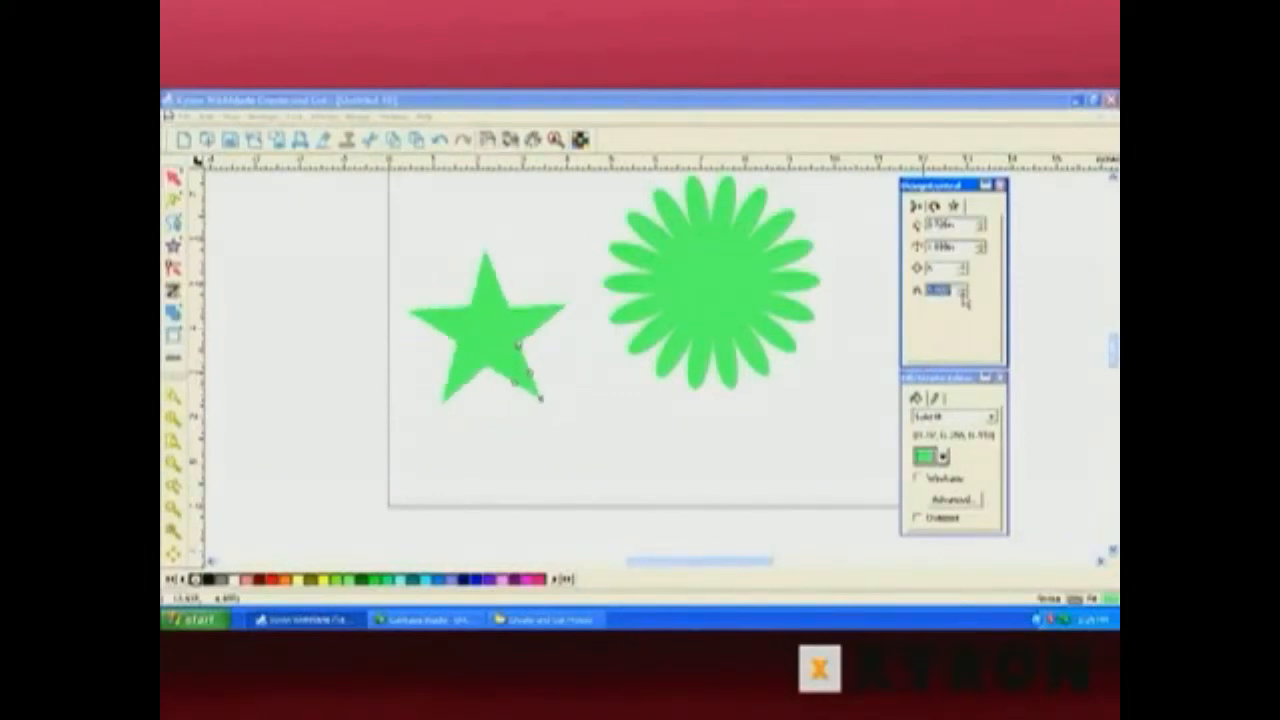
type("0")
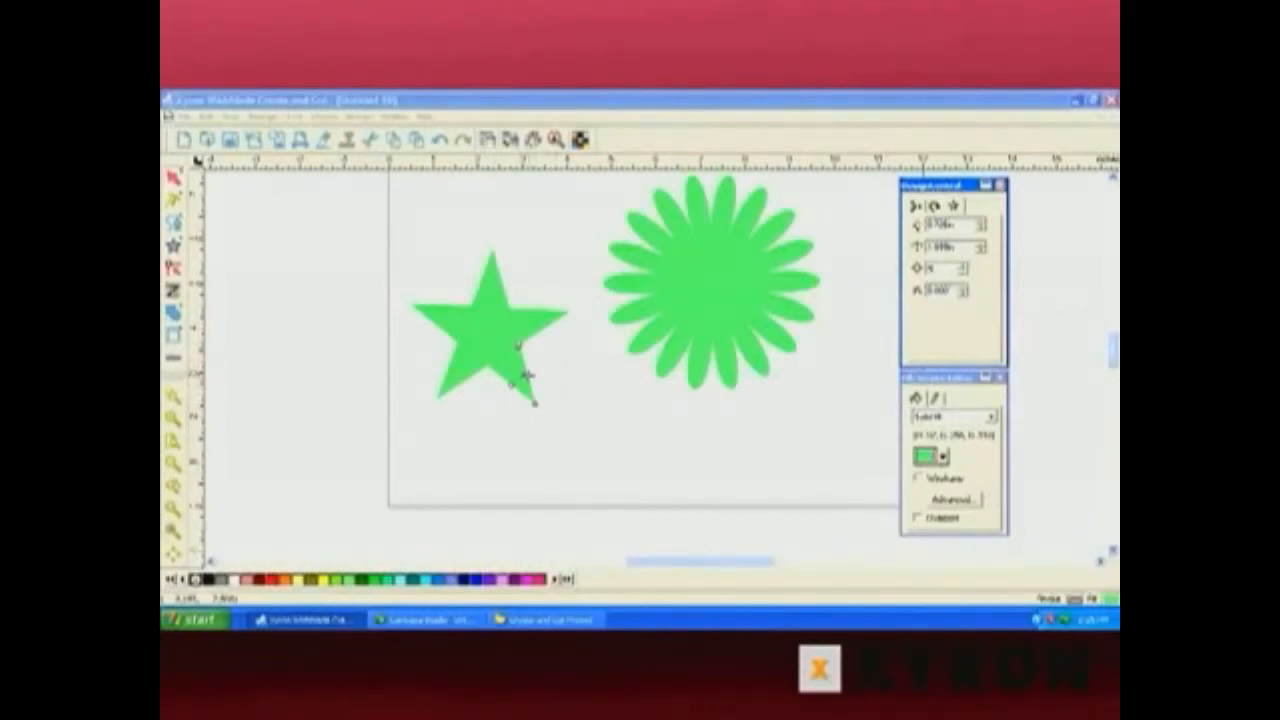
Drag the star's point and curve handles to turn it into a rounded five-petal flower.
left_click_drag(527, 376, 503, 403)
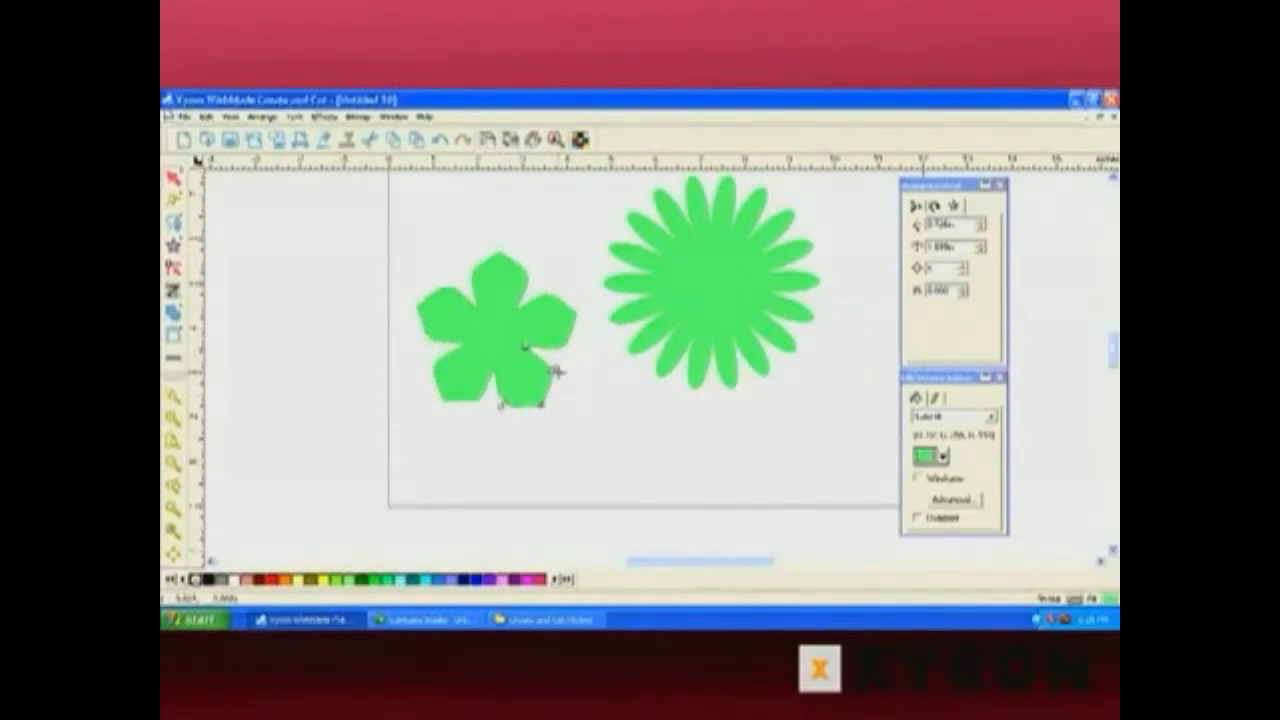
left_click_drag(554, 369, 516, 417)
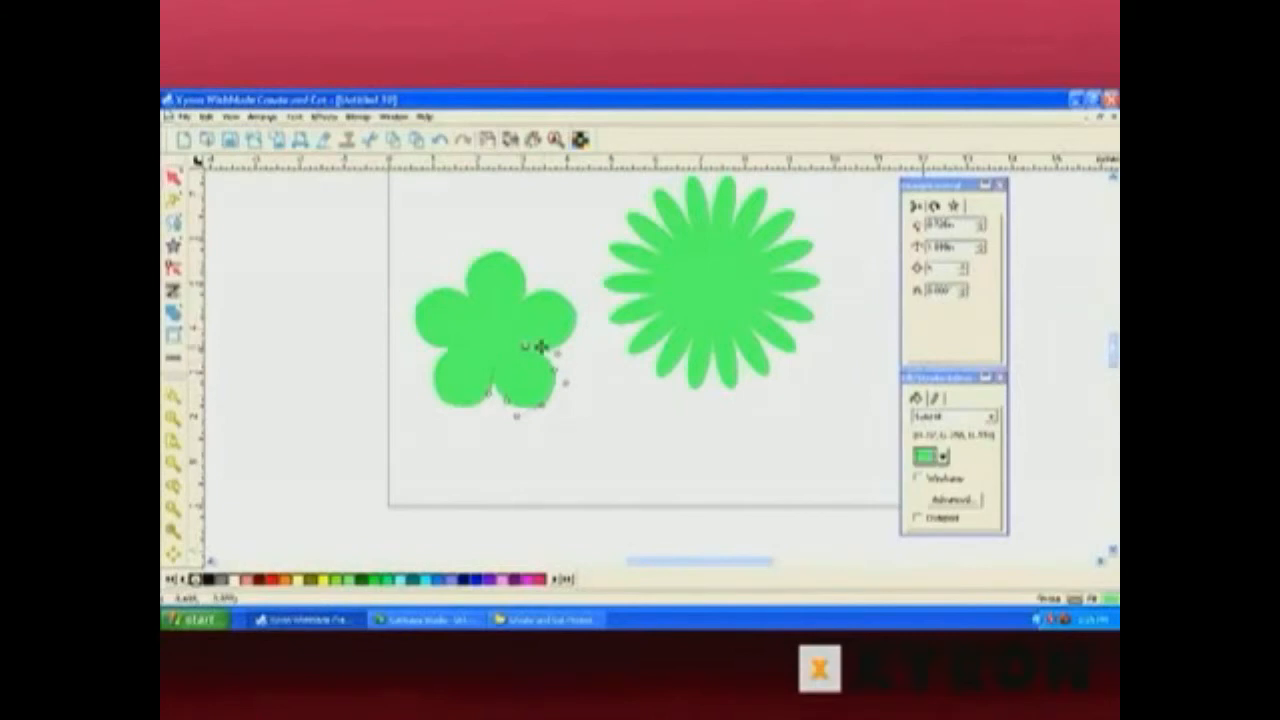
Twist and readjust the flower's petal handles to widen and enlarge the petals.
left_click_drag(541, 405, 441, 265)
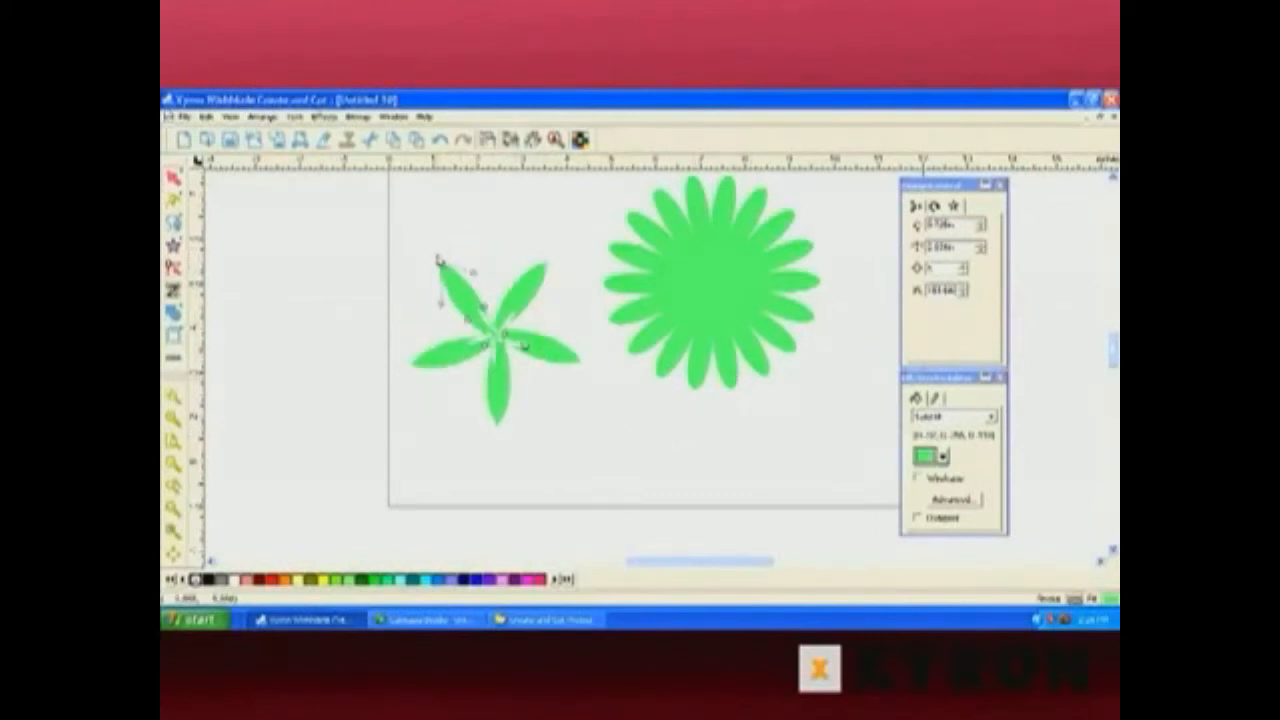
left_click_drag(440, 265, 540, 418)
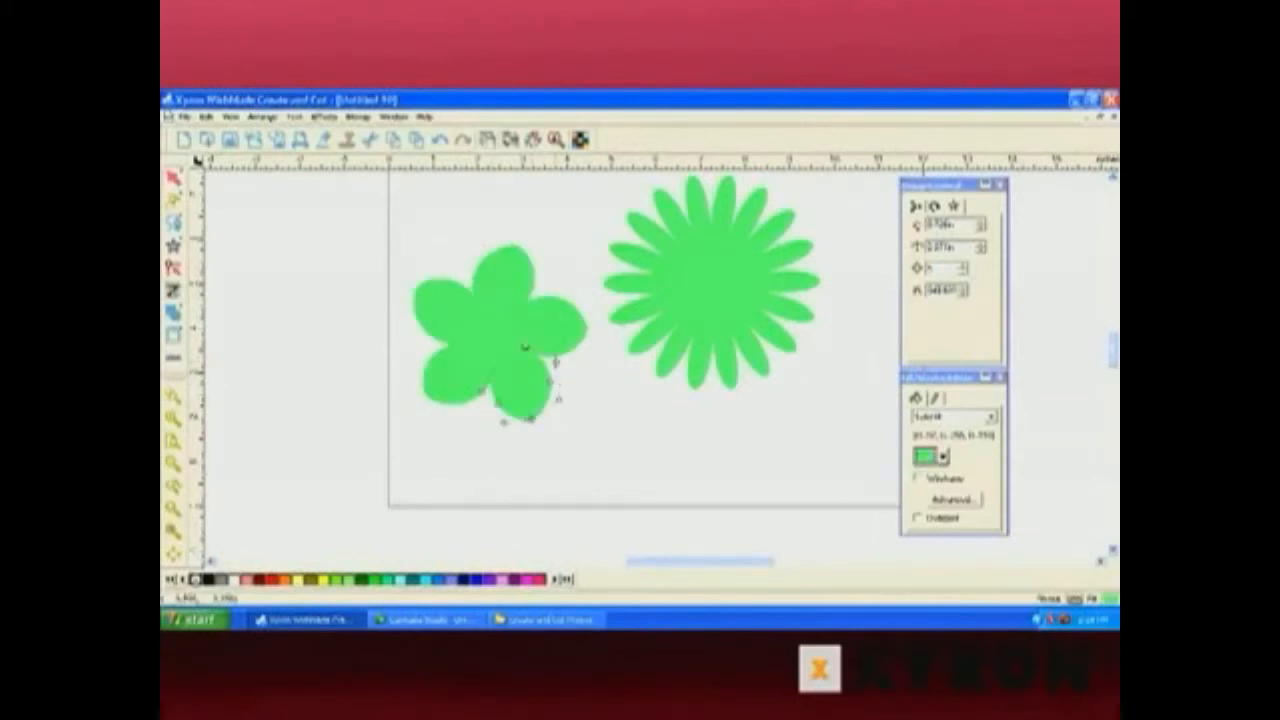
left_click_drag(556, 362, 572, 334)
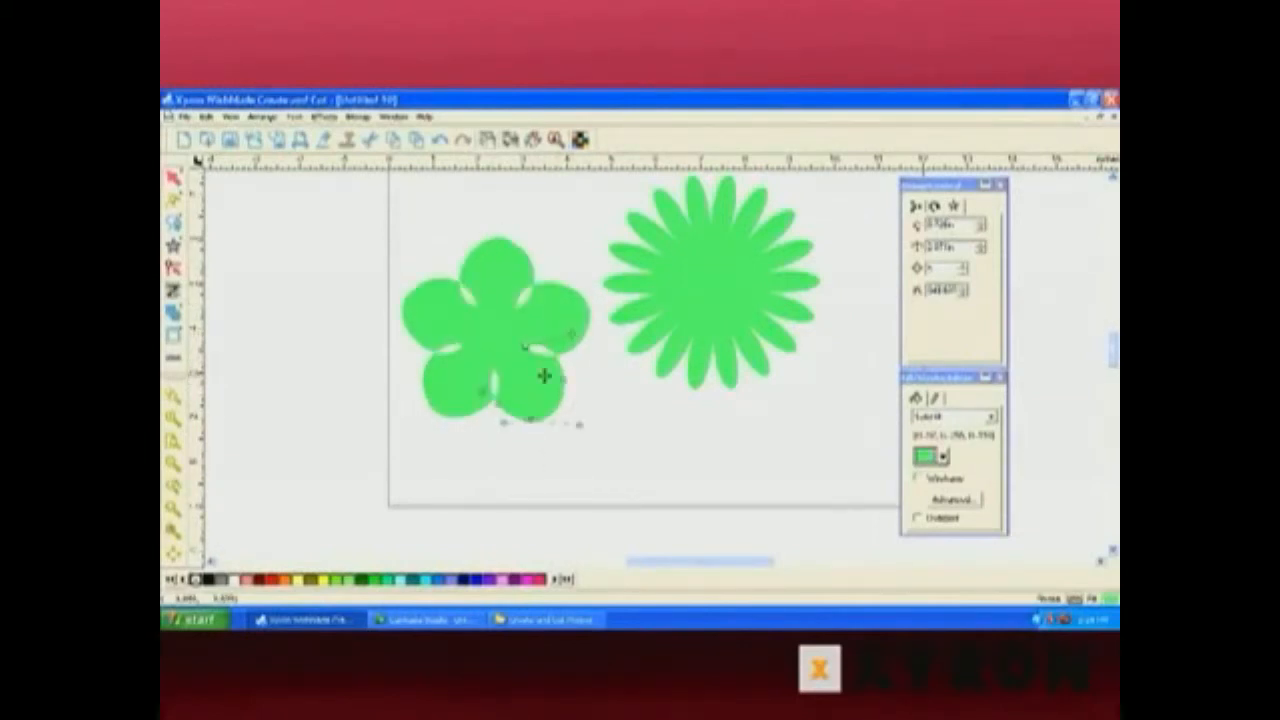
left_click_drag(500, 422, 501, 446)
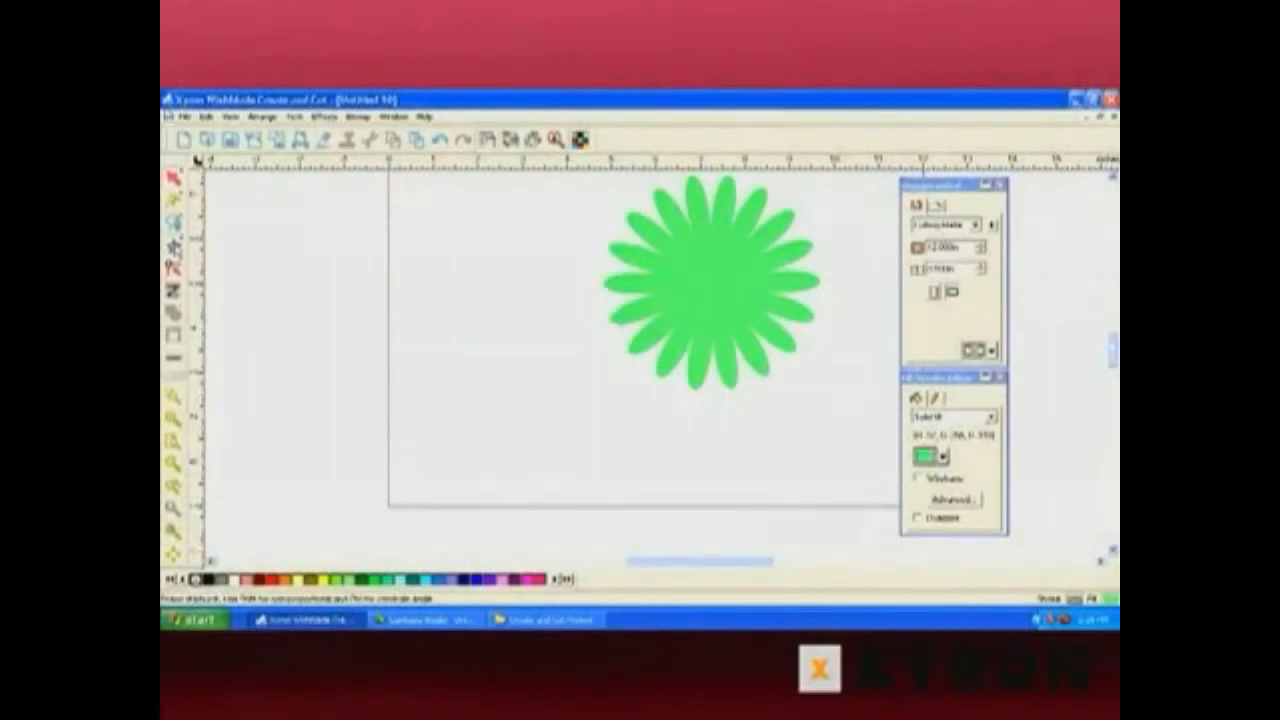
Draw an open ring-shaped arc to the left of the flower using the Arc shape tool.
left_click(178, 249)
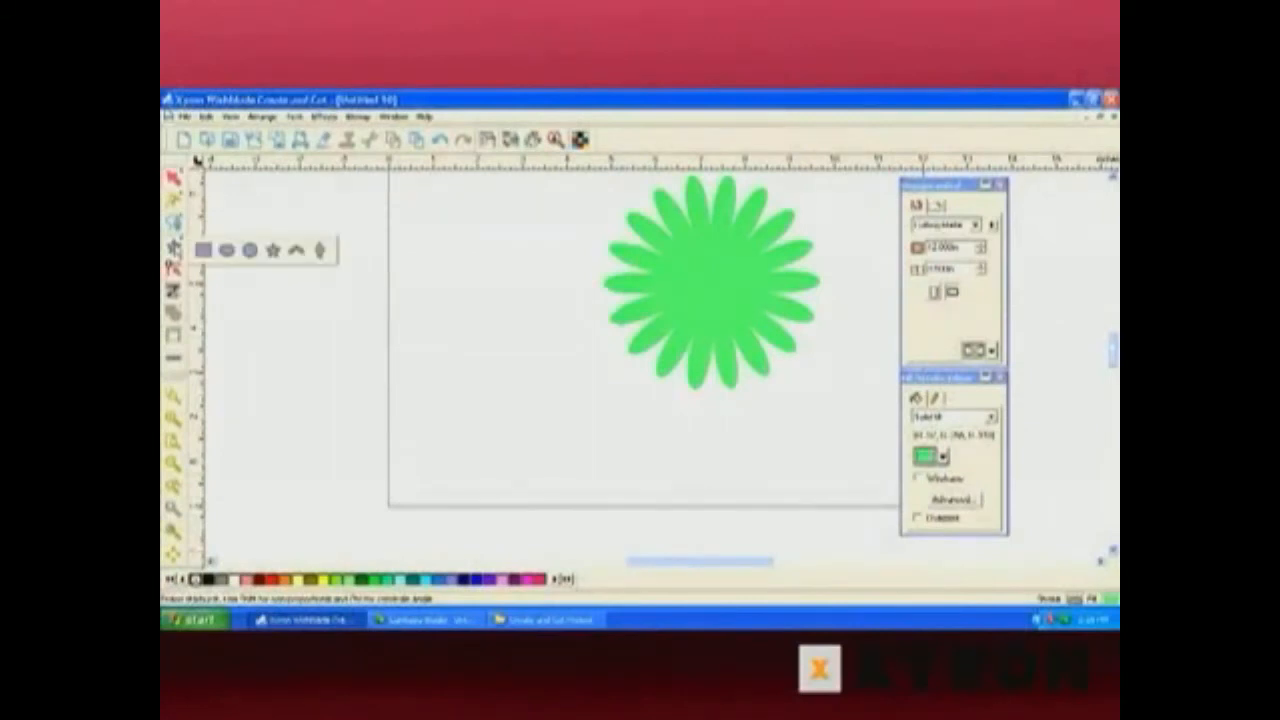
left_click(297, 251)
left_click_drag(383, 251, 383, 197)
left_click_drag(470, 233, 260, 300)
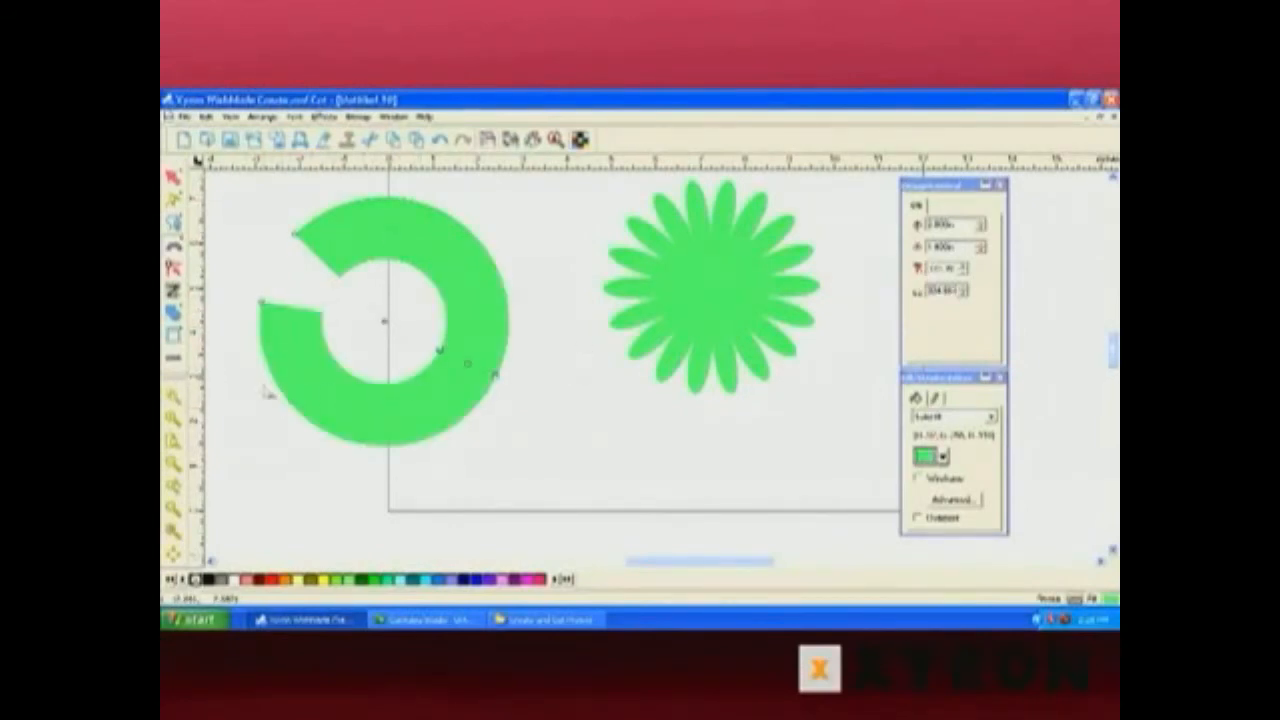
Draw a thick arrow below the flower, pointing down and to the right, using the Arrow shape tool.
left_click(175, 245)
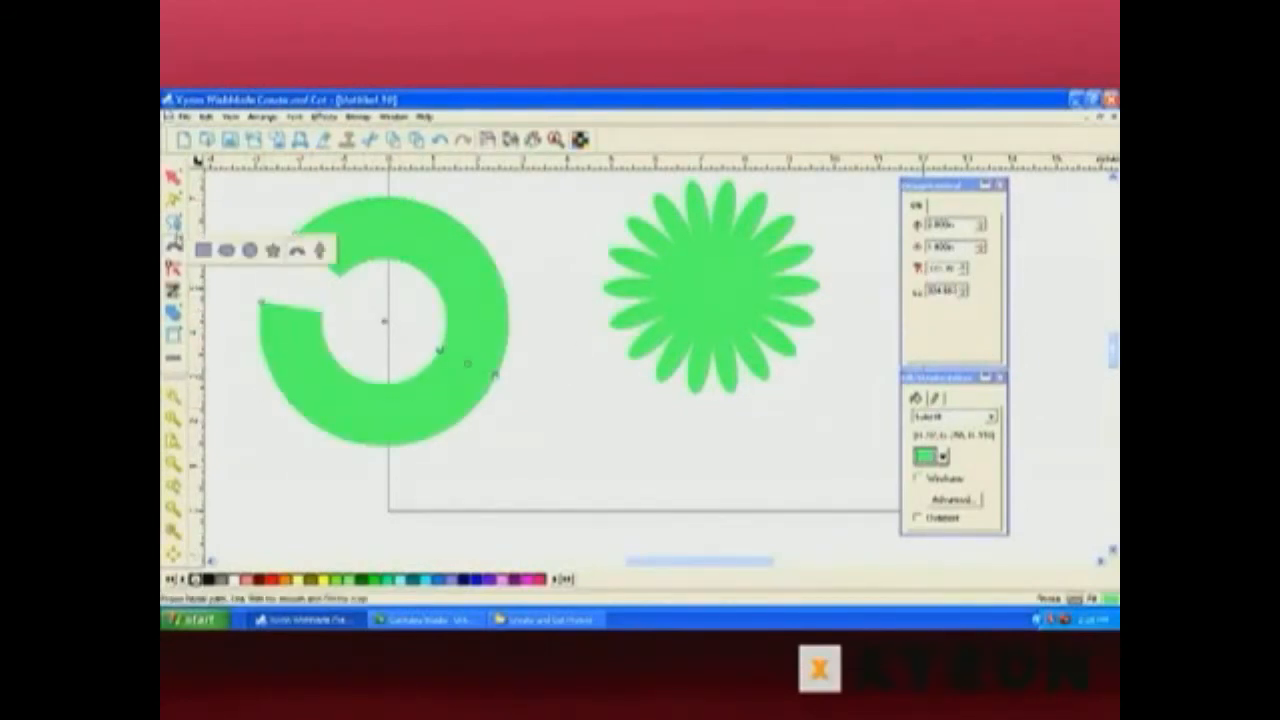
left_click(320, 250)
left_click_drag(557, 391, 718, 500)
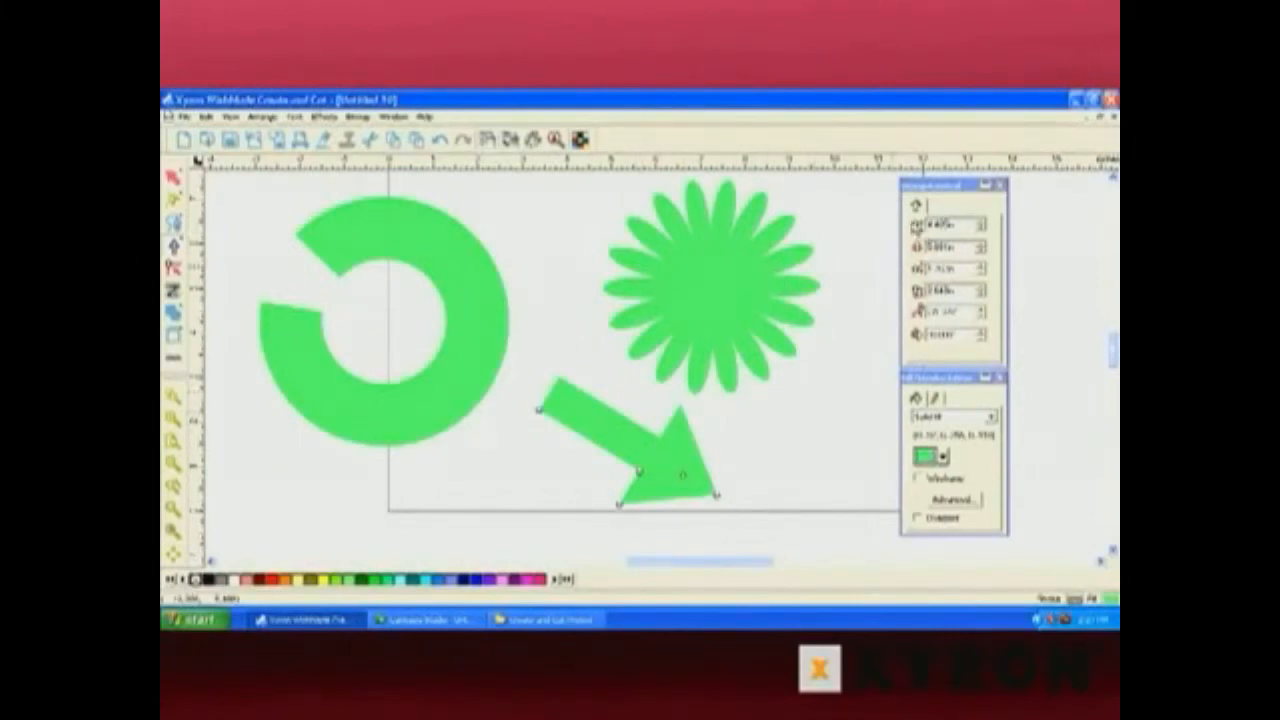
Move the arrow slightly left, then step up its last arrow parameter in the shape properties to reshape the arrowhead.
left_click(173, 184)
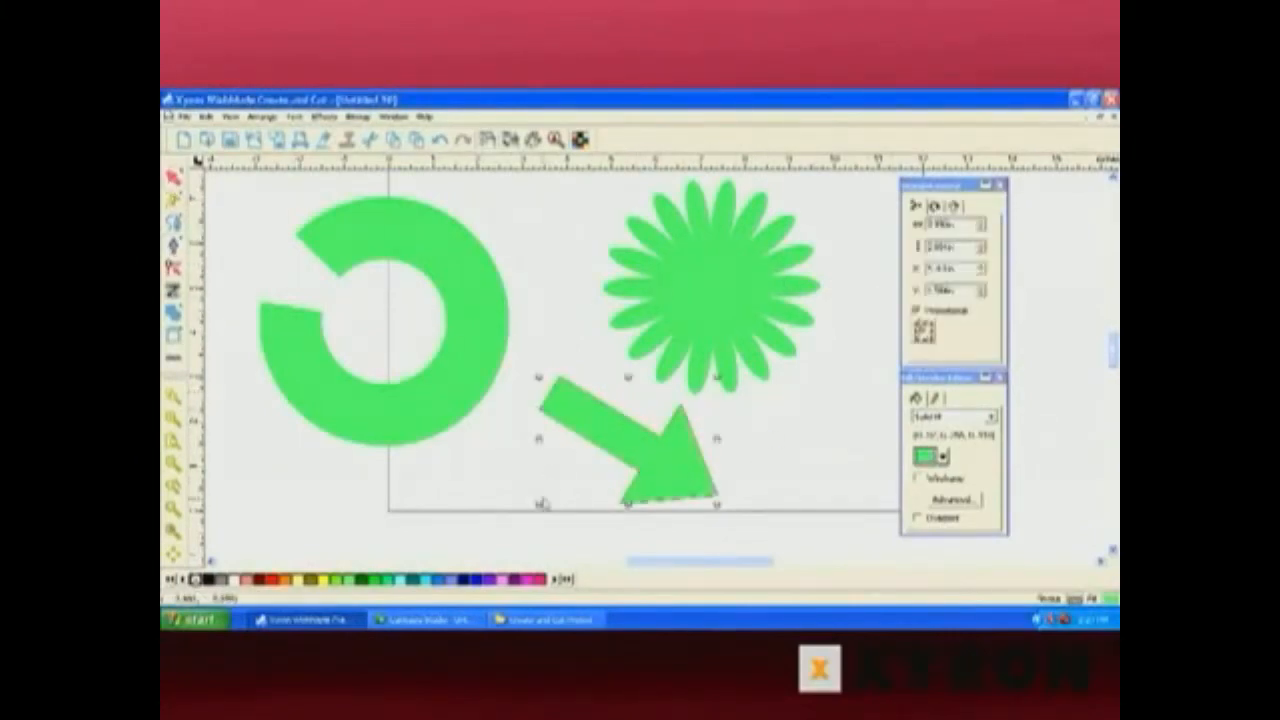
mouse_move(680, 477)
left_mouse_down()
mouse_move(630, 465)
mouse_move(660, 476)
left_mouse_up()
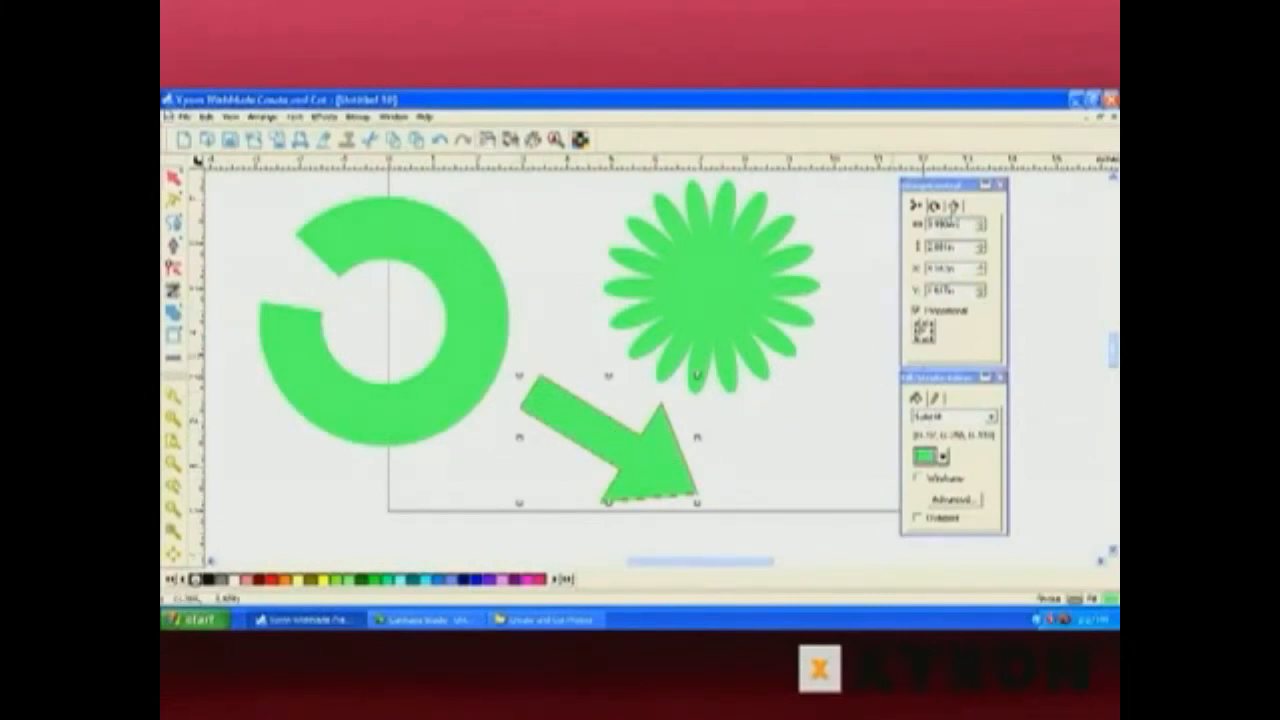
left_click(950, 224)
left_click(981, 338)
left_click(981, 339)
left_click(981, 339)
left_click(981, 339)
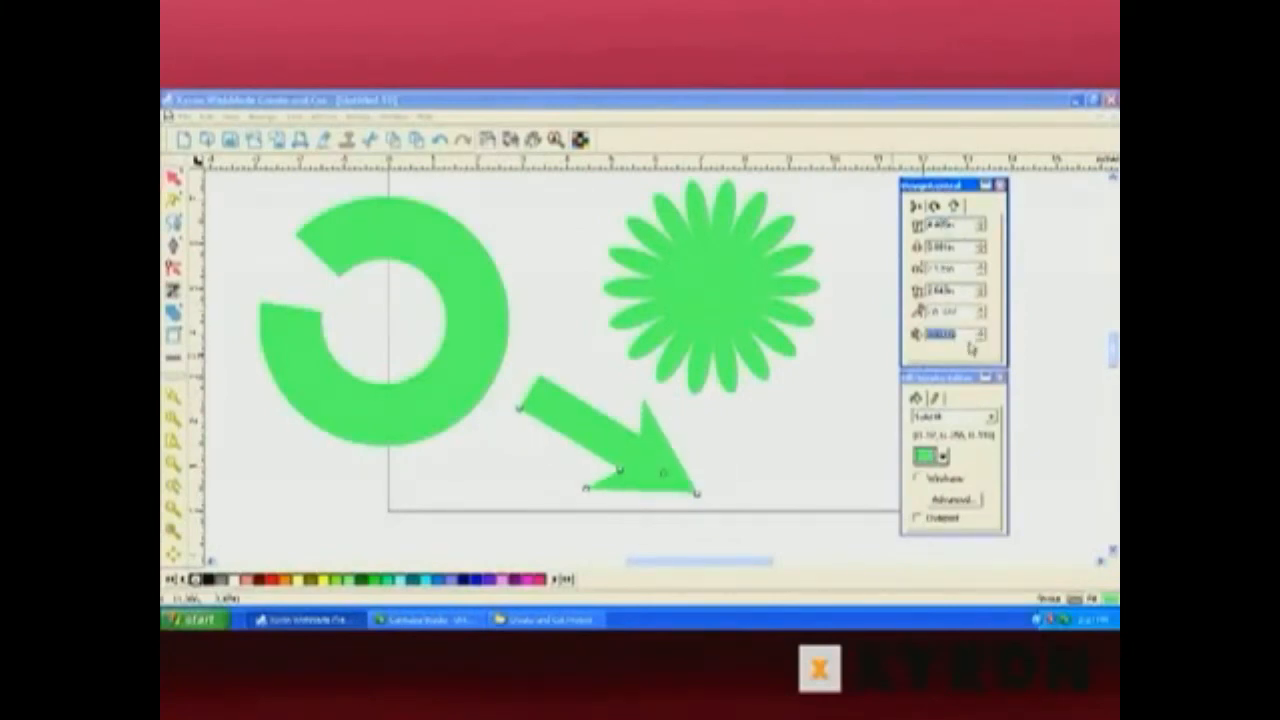